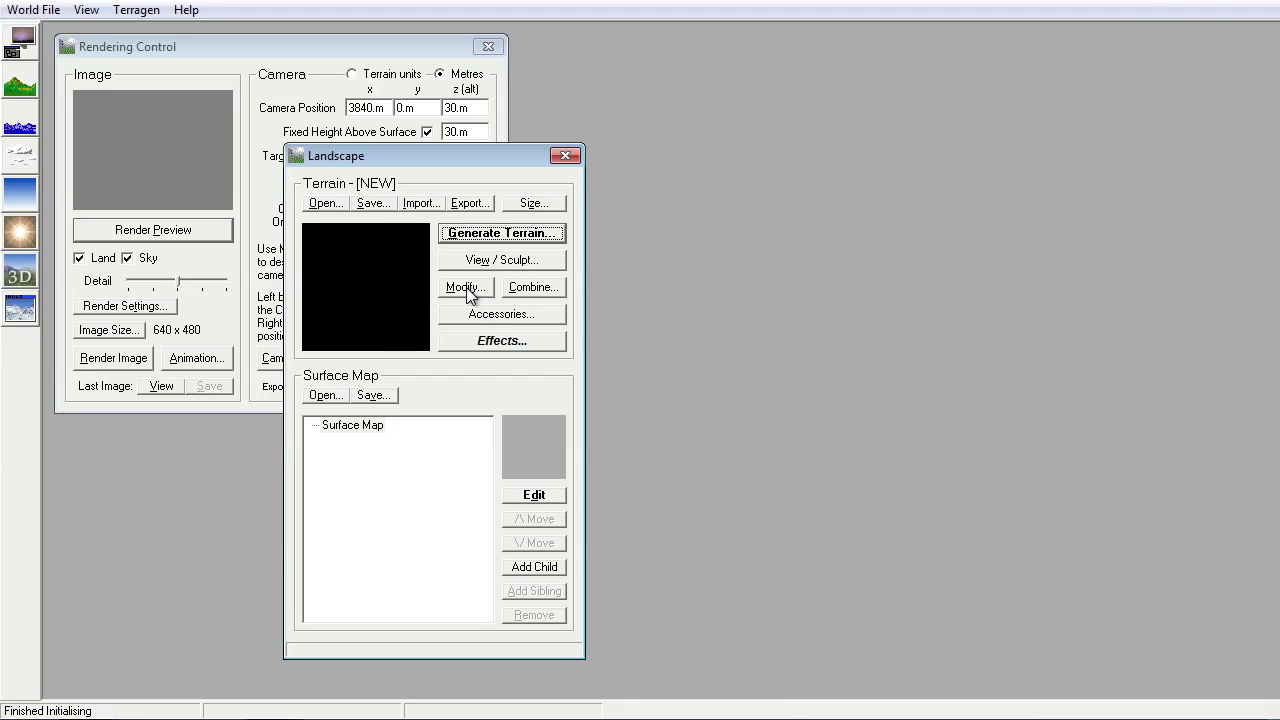
# - Generate a new terrain with realism 77, glaciation 51 and a larger feature size, using the Subdivide & Displace II method
pyautogui.click(466, 234)
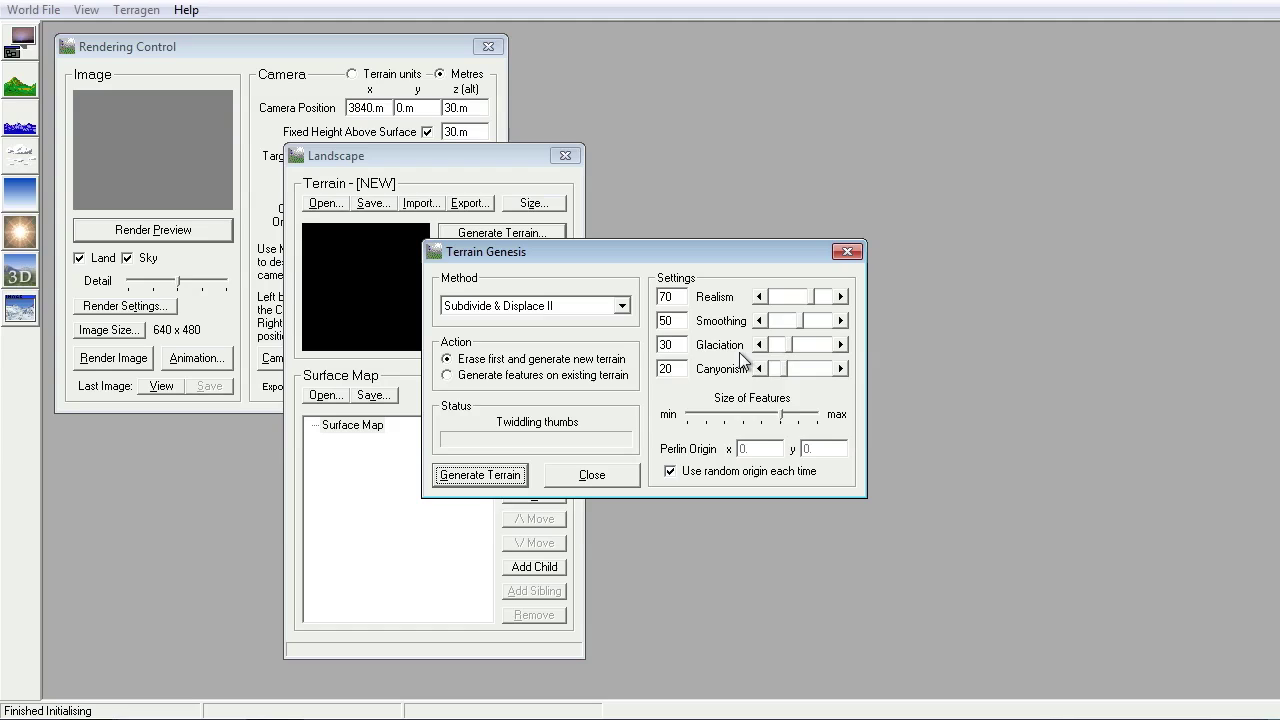
pyautogui.click(791, 345)
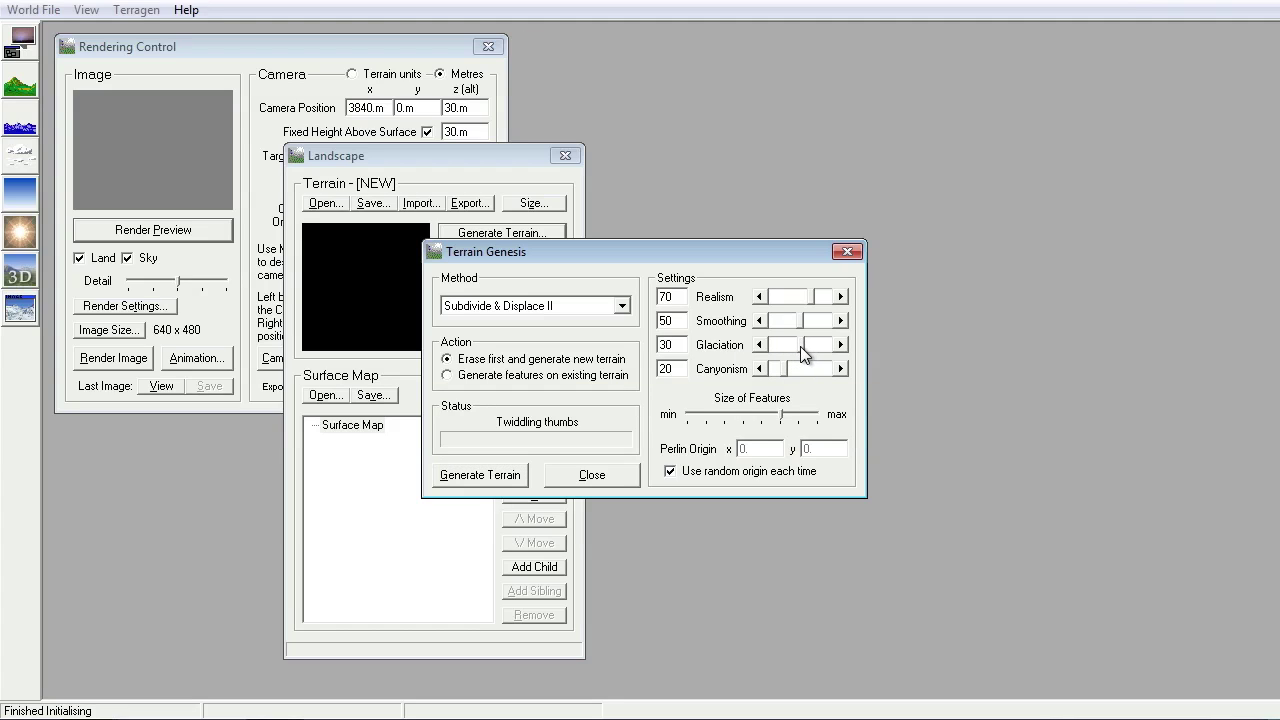
pyautogui.moveTo(800, 346); pyautogui.dragTo(800, 346)
pyautogui.moveTo(812, 297); pyautogui.dragTo(818, 295)
pyautogui.click(794, 414)
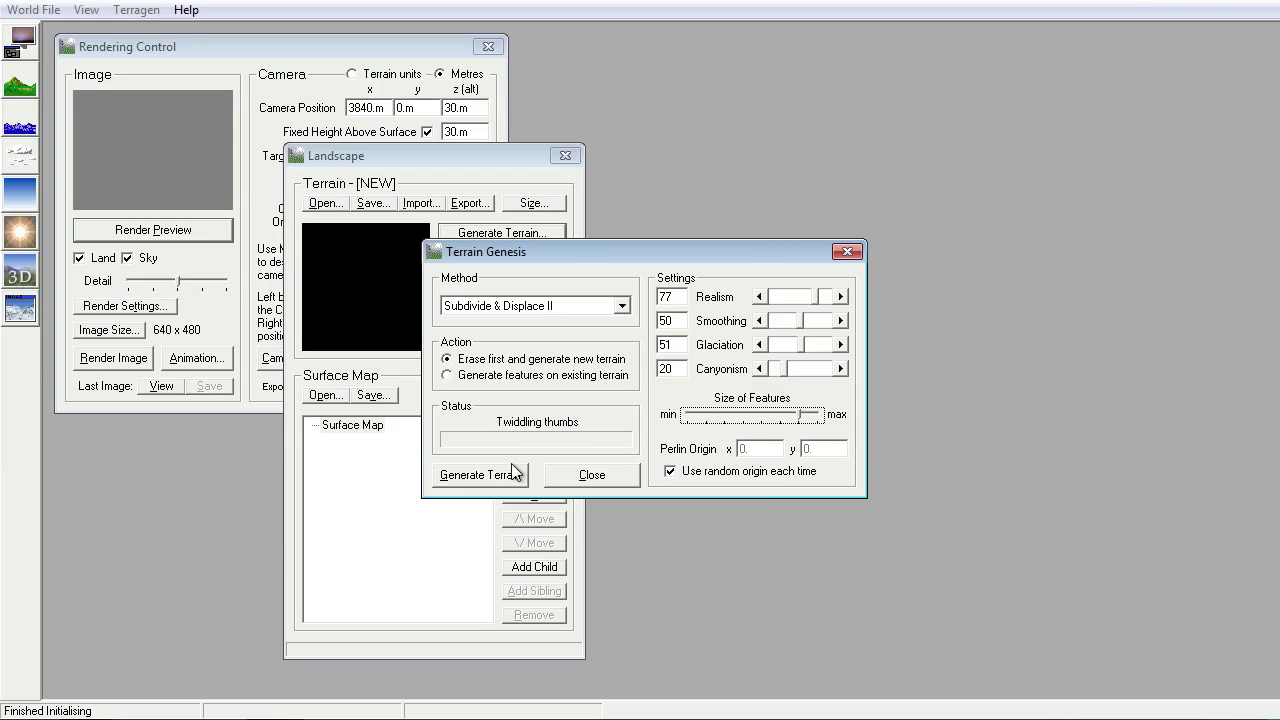
pyautogui.click(483, 475)
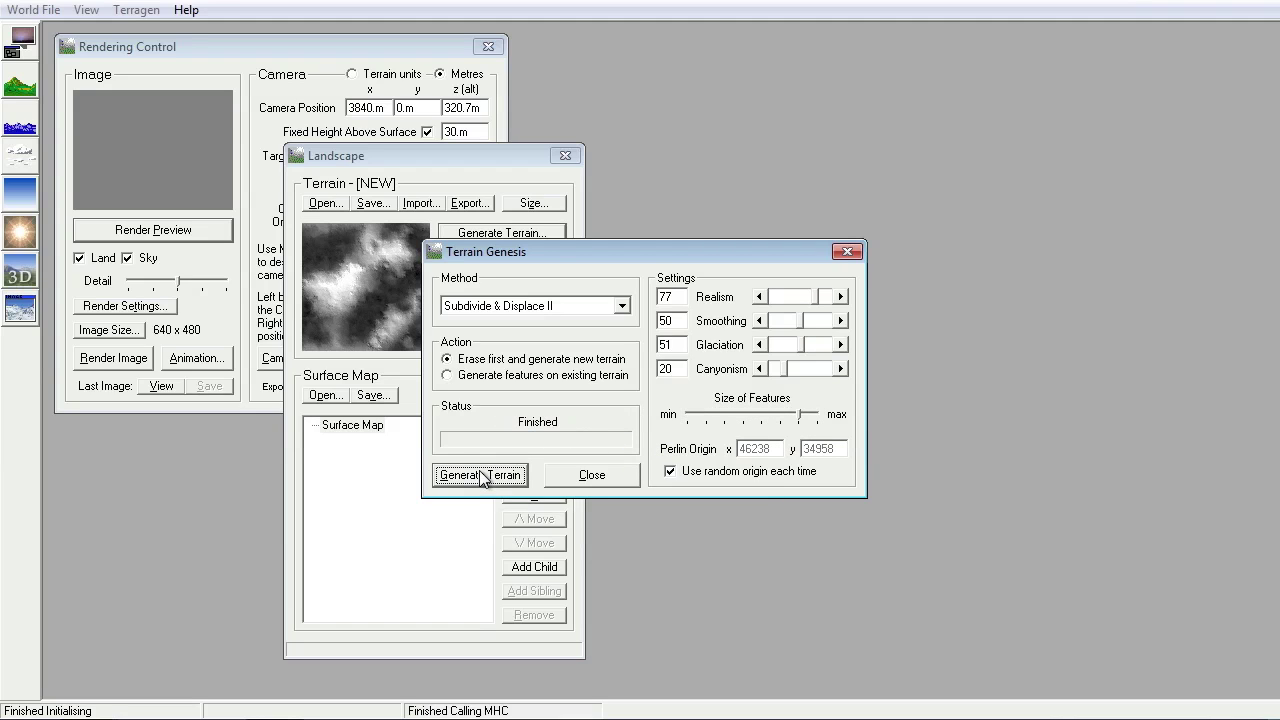
pyautogui.click(612, 479)
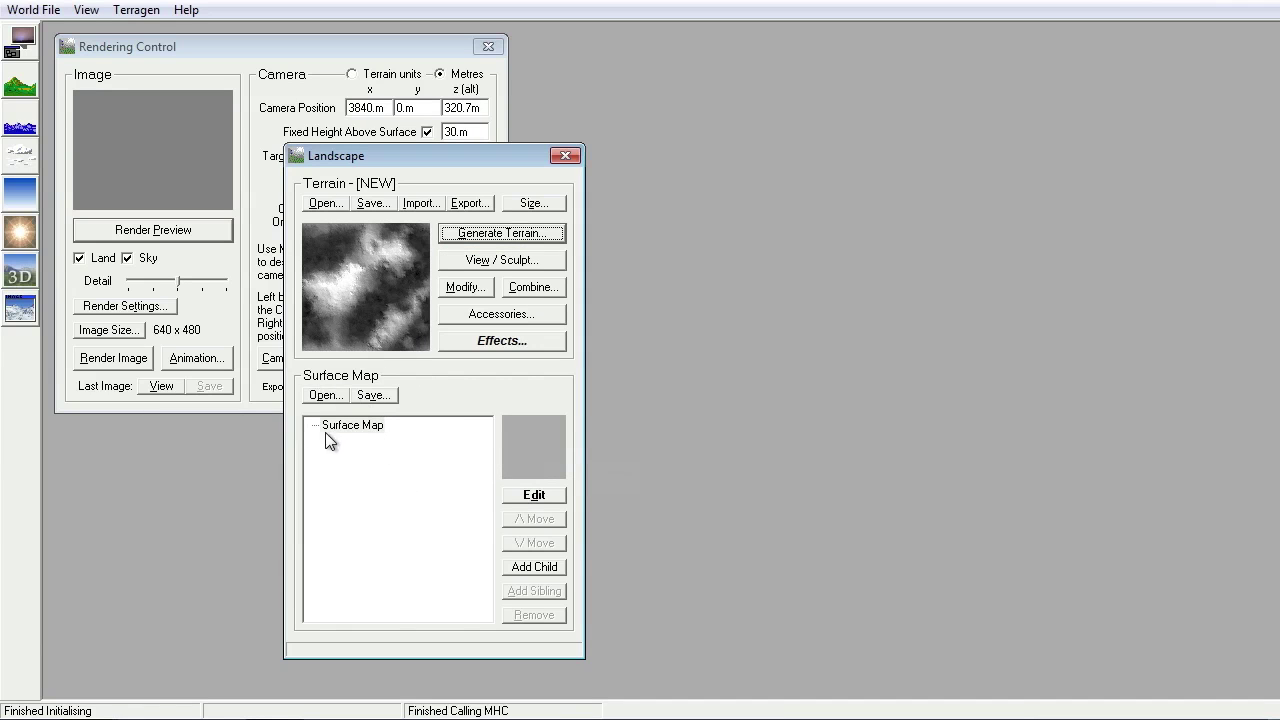
# - Load the GrassAndSnow2 surface map and move the Landscape window clear of the camera settings
pyautogui.click(324, 395)
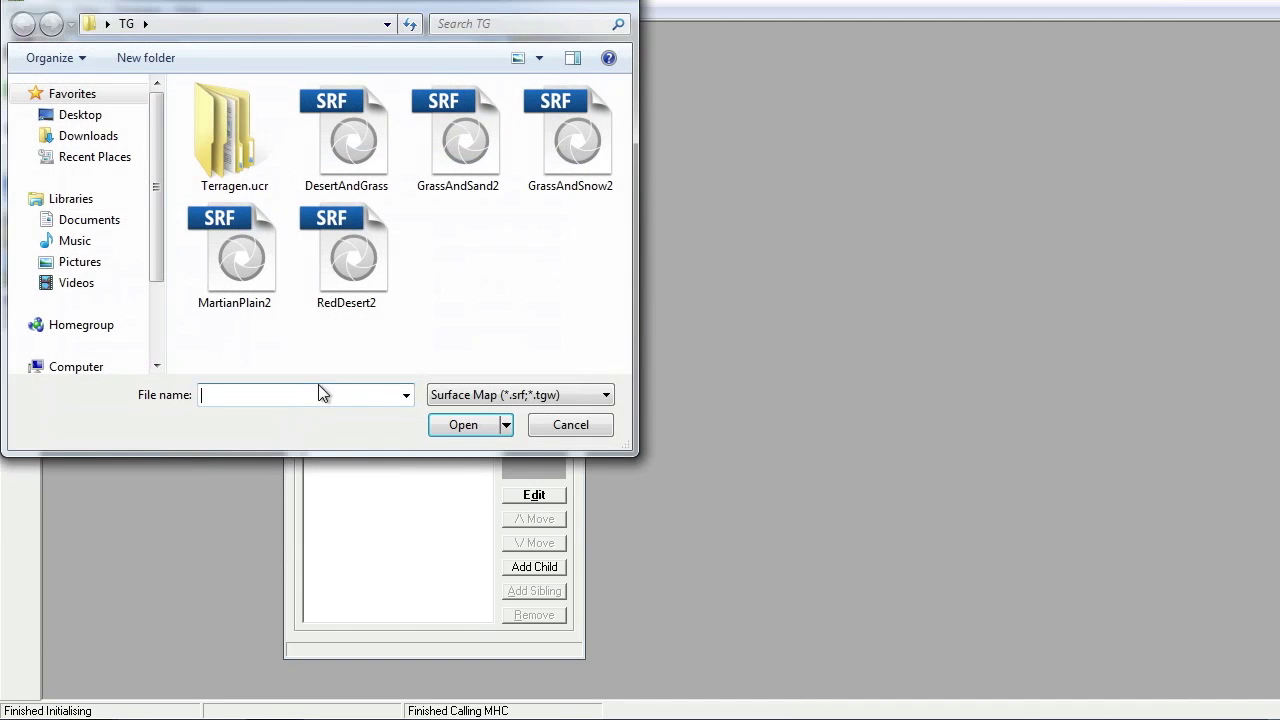
pyautogui.click(576, 162)
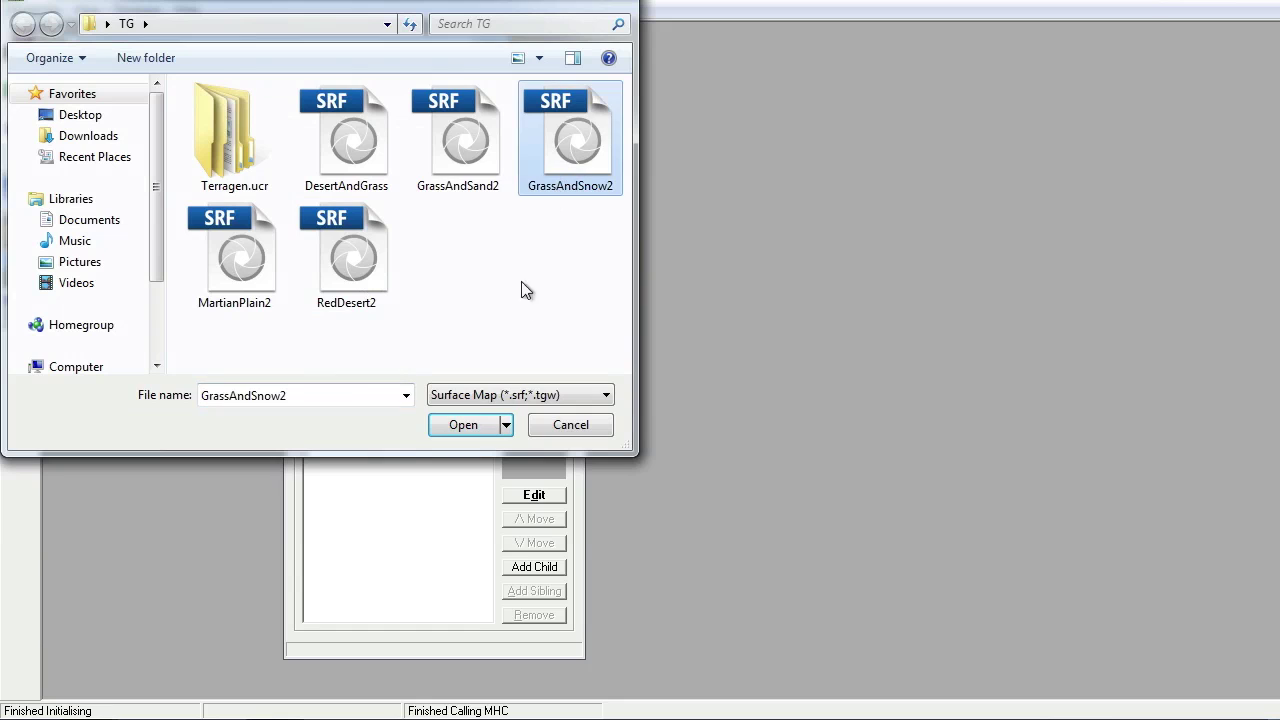
pyautogui.click(465, 425)
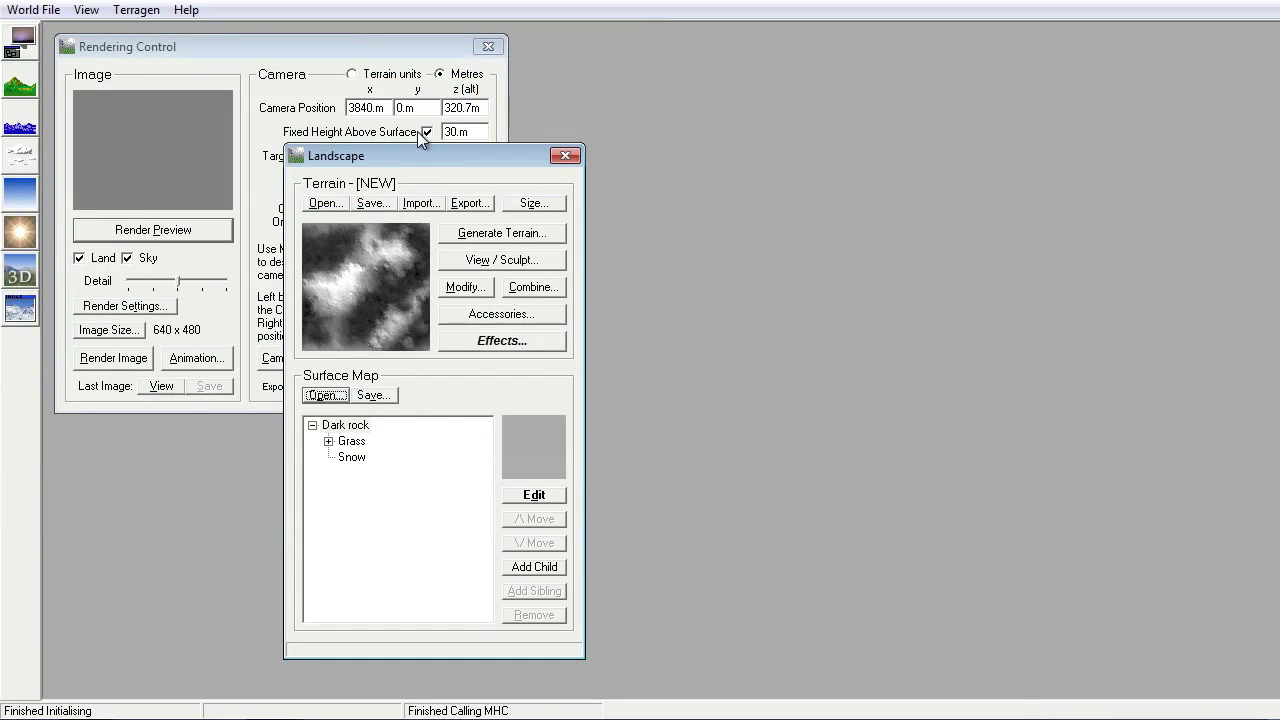
pyautogui.moveTo(416, 154); pyautogui.dragTo(658, 79)
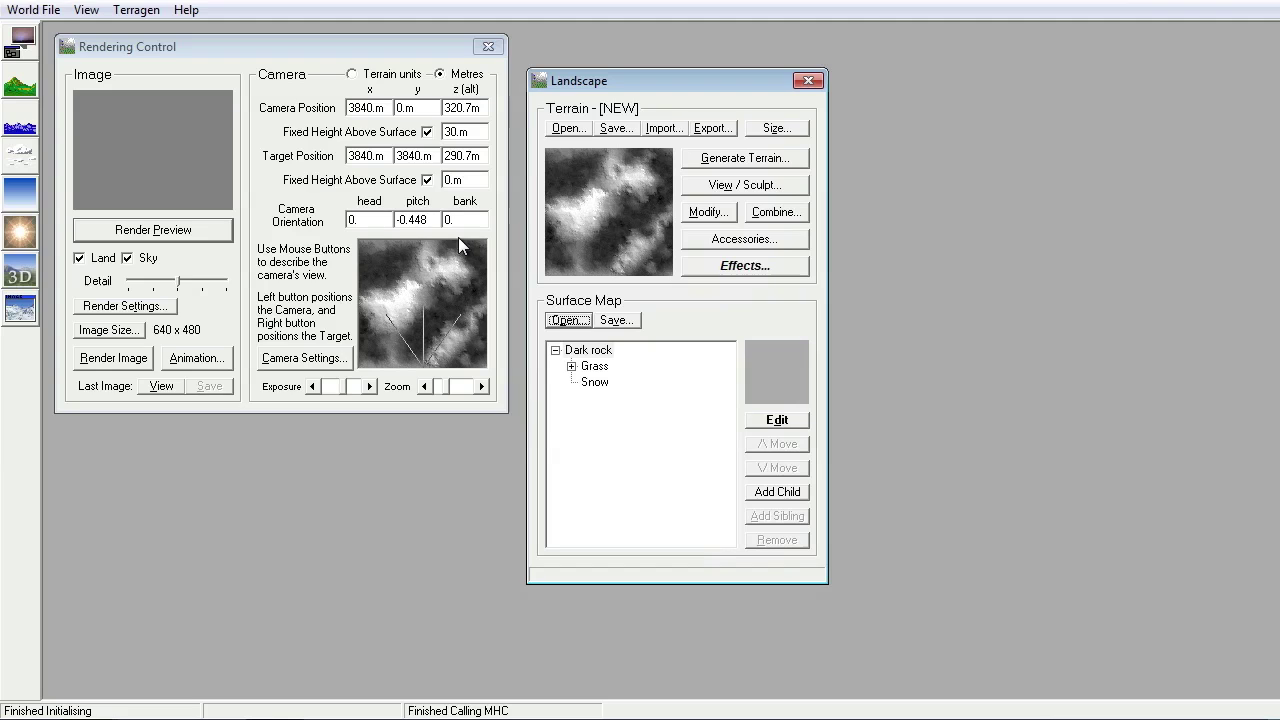
# - Open the water settings beside the Landscape window, set the water level to -50 m and update the maps
pyautogui.click(20, 128)
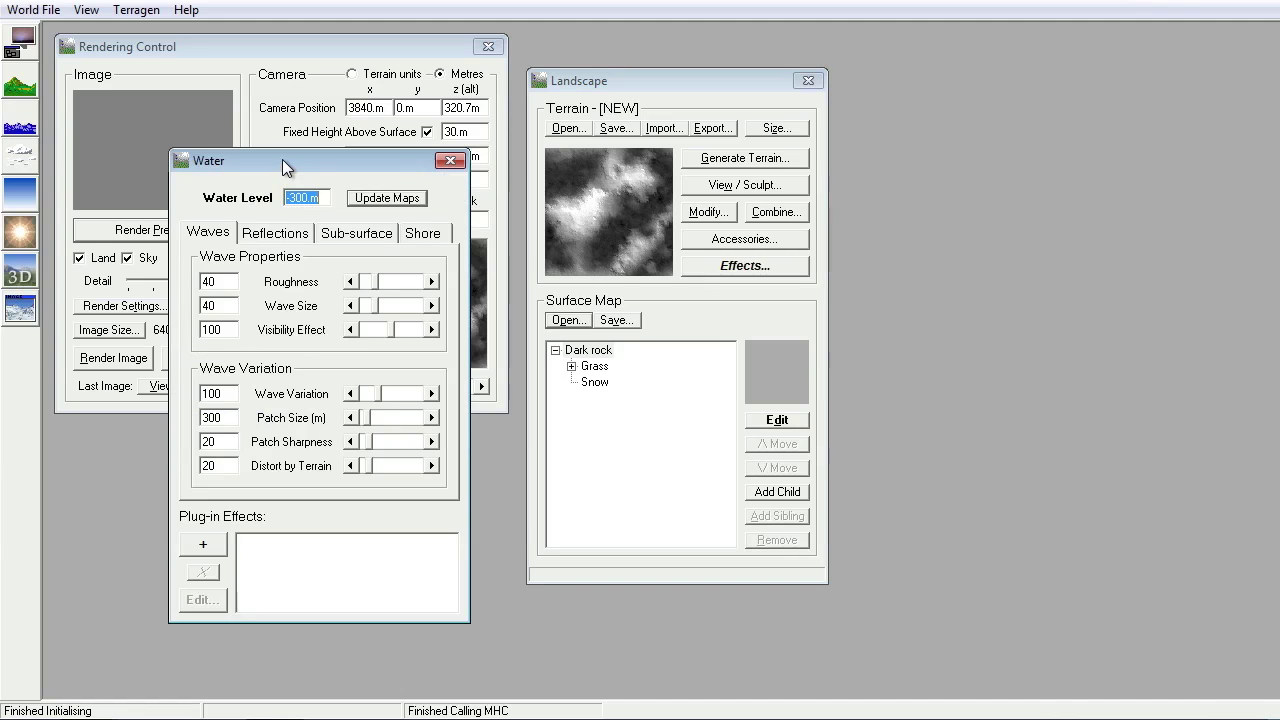
pyautogui.moveTo(282, 159); pyautogui.dragTo(1001, 131)
pyautogui.click(988, 134)
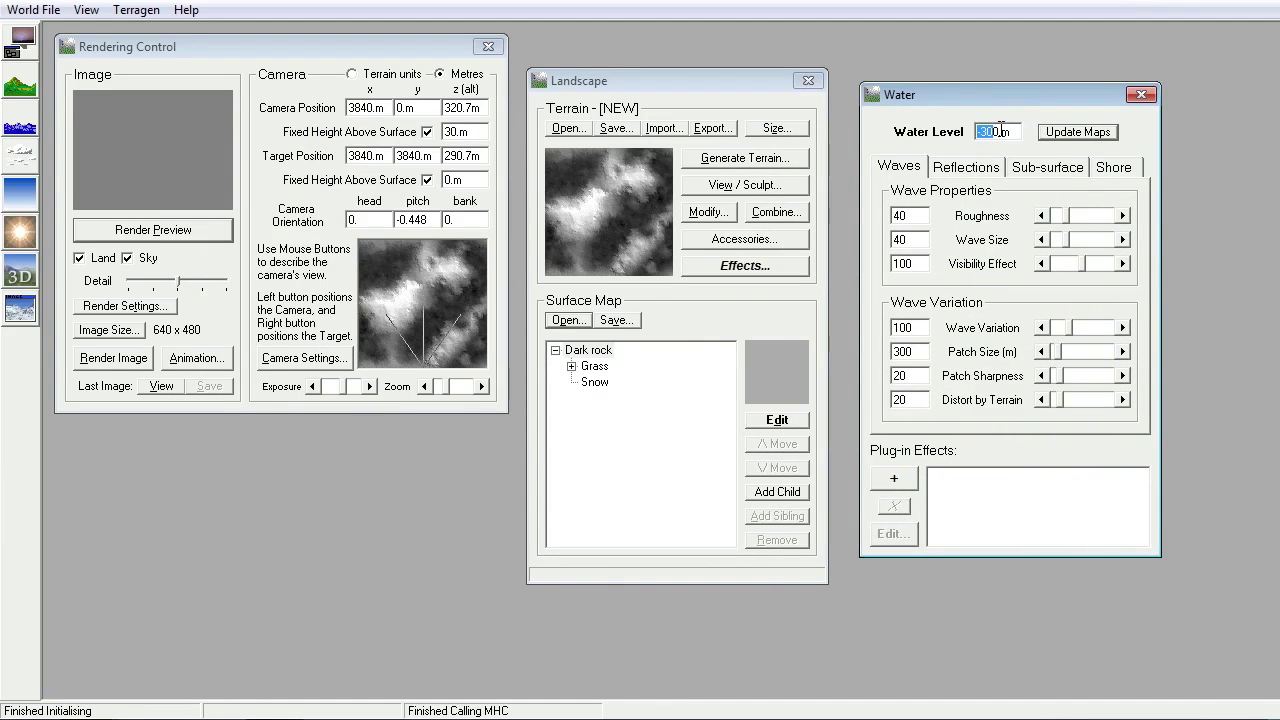
pyautogui.press('Delete')
pyautogui.click(1076, 134)
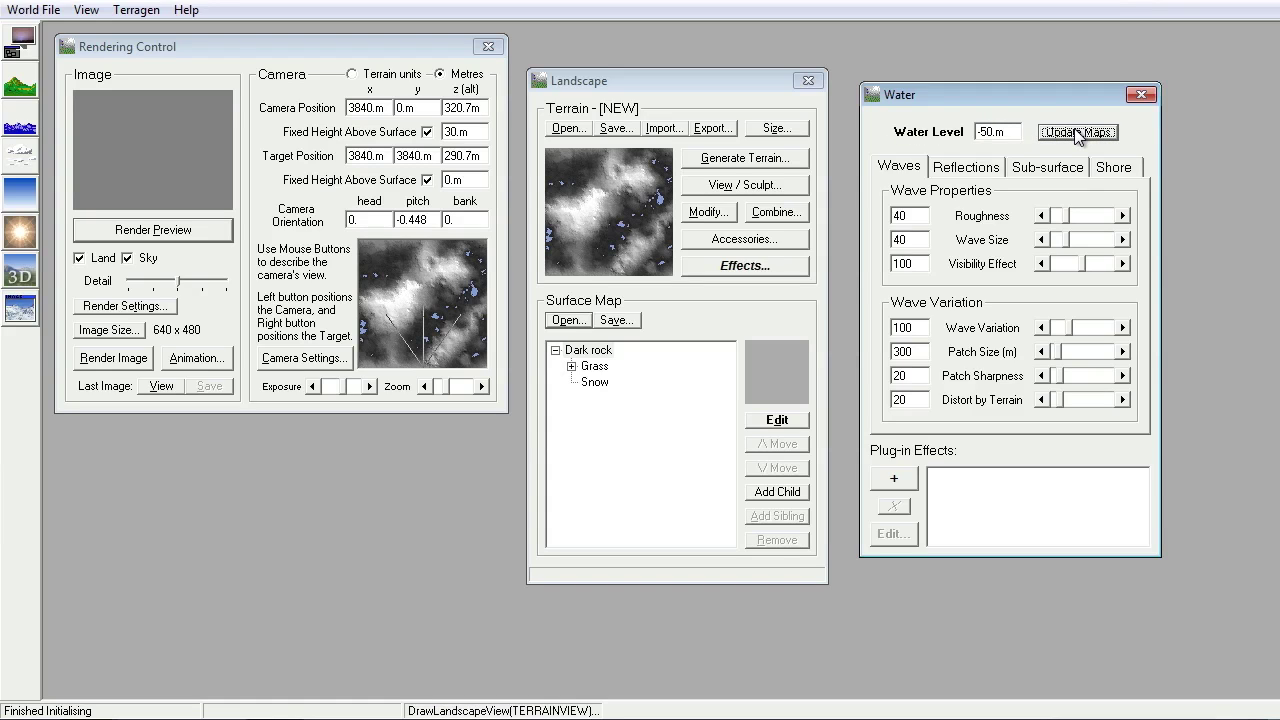
# - Set the water level to 0 m and update the maps
pyautogui.click(978, 131)
pyautogui.moveTo(977, 131); pyautogui.dragTo(988, 132)
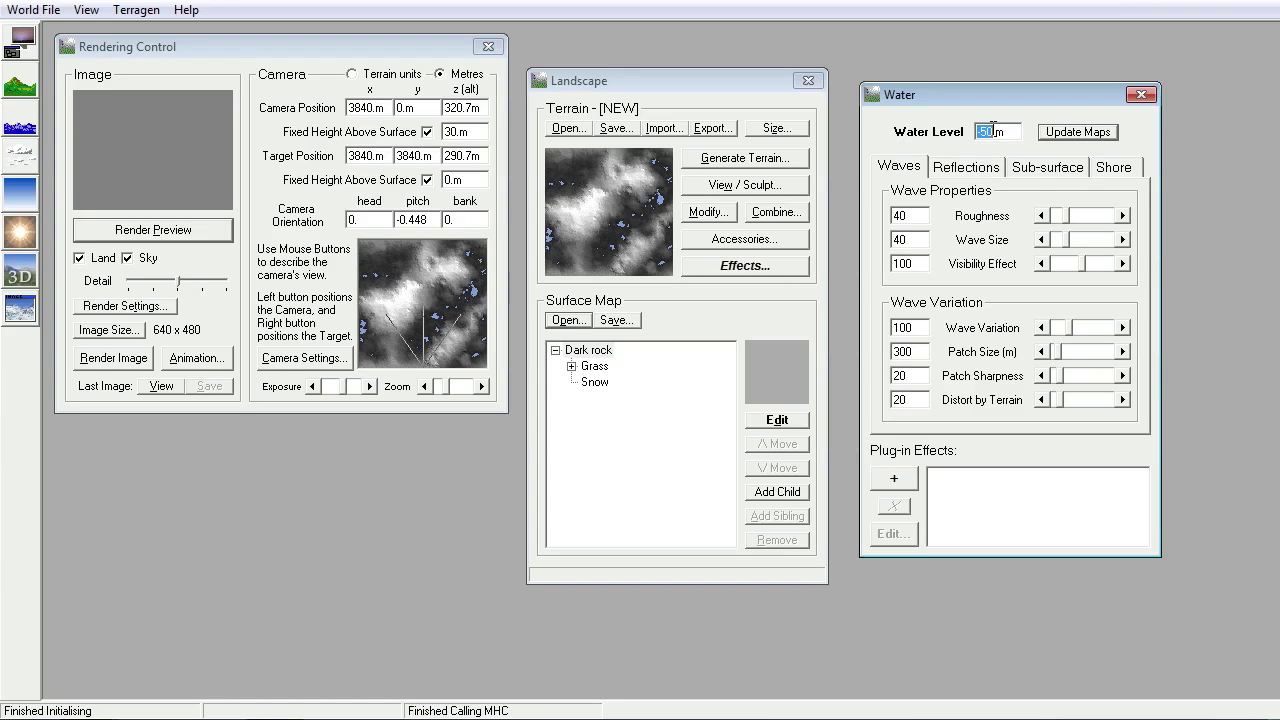
pyautogui.press('Delete')
pyautogui.click(1072, 133)
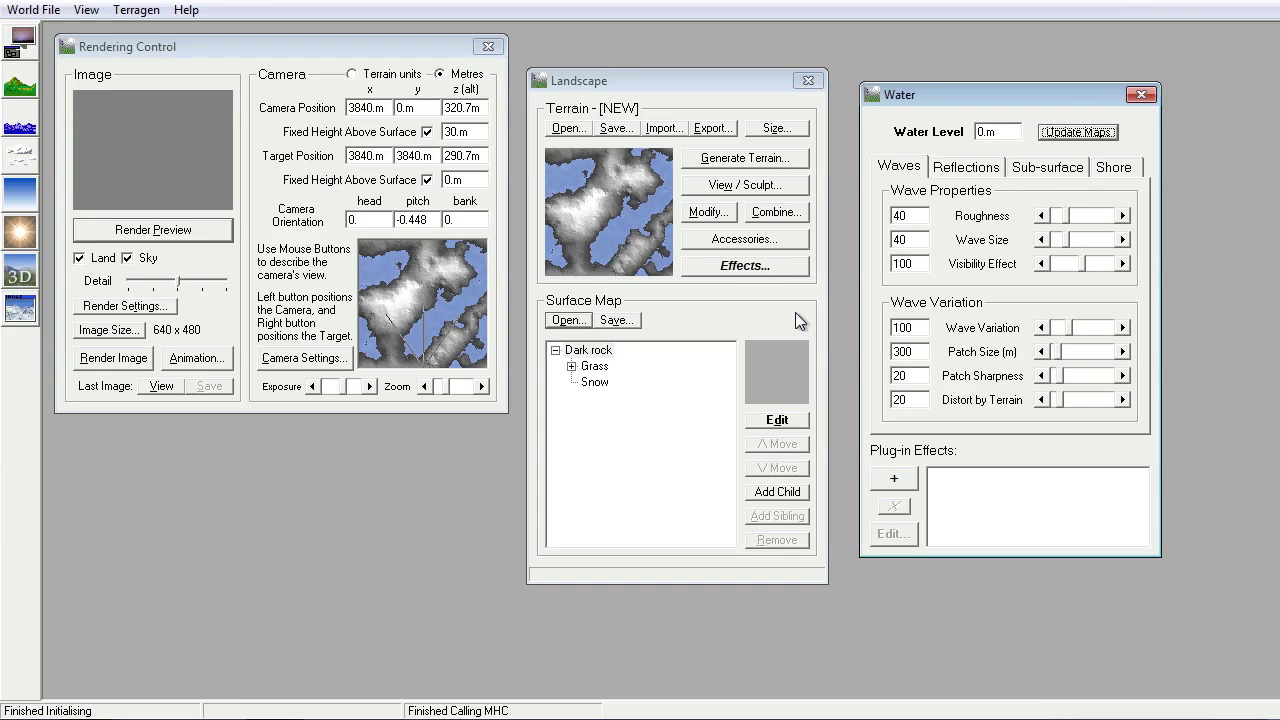
# - Apply the Frozen sub-surface preset to the water, check the wave and reflection settings, and close the water settings
pyautogui.click(1046, 172)
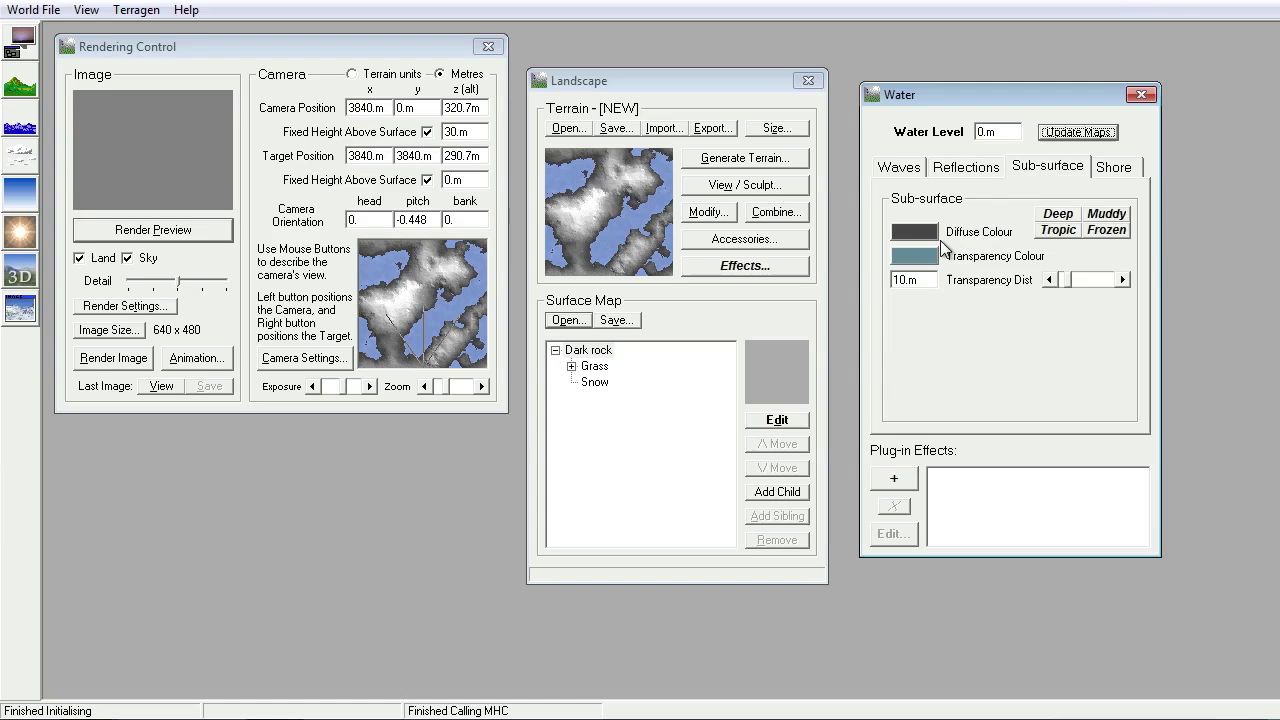
pyautogui.click(1107, 230)
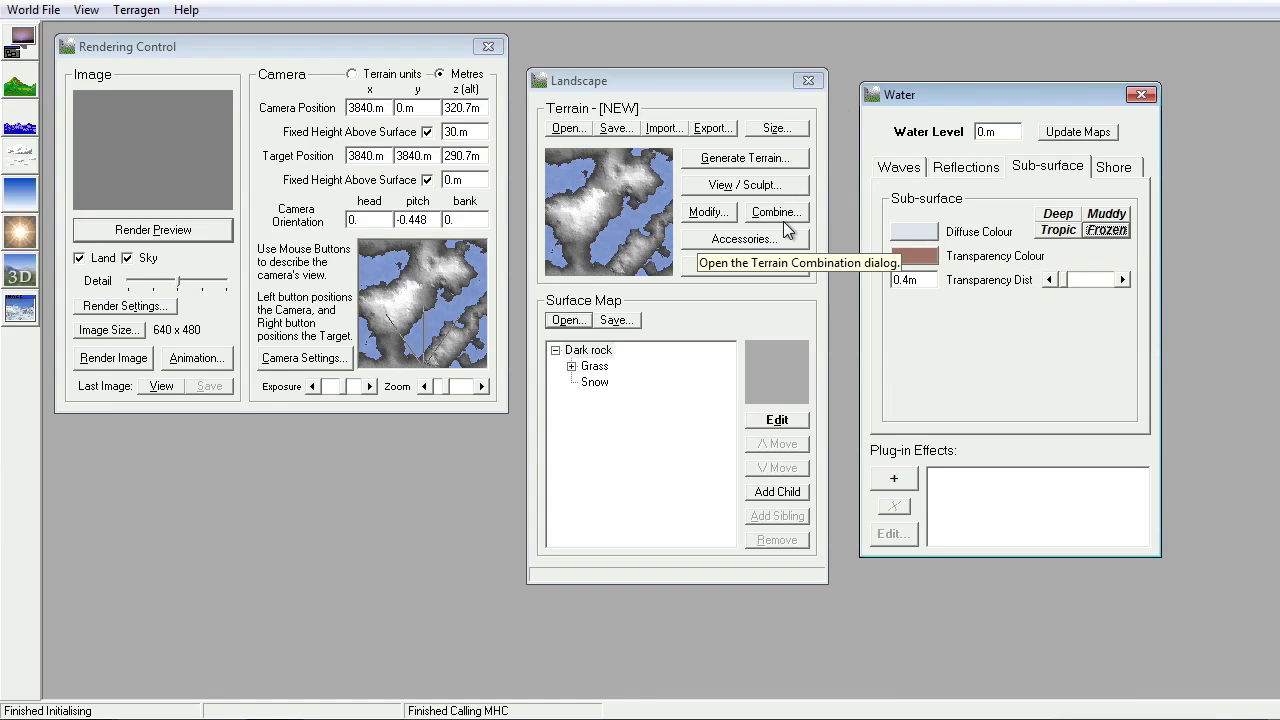
pyautogui.click(905, 170)
pyautogui.click(962, 170)
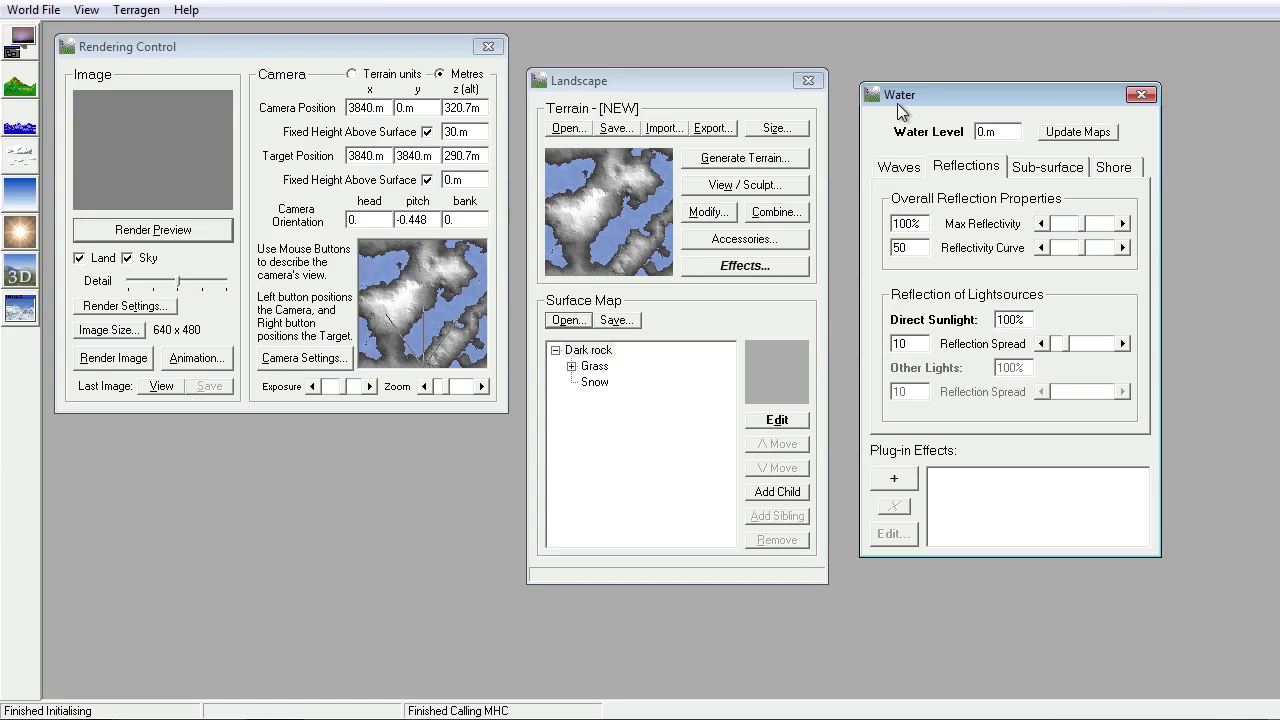
pyautogui.click(1142, 95)
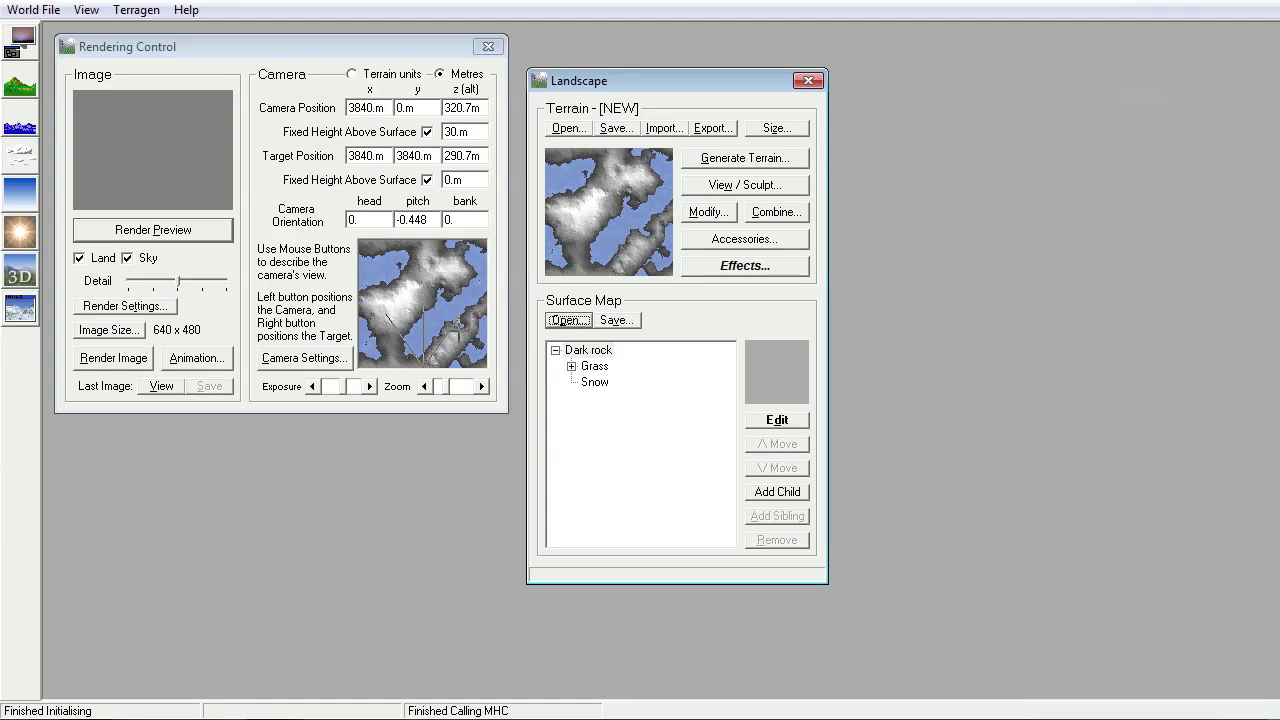
# - Render previews from the current view and from camera positions 5460, 2400 m and 2880, 780 m, targeting 4620, 4320 m
pyautogui.click(152, 230)
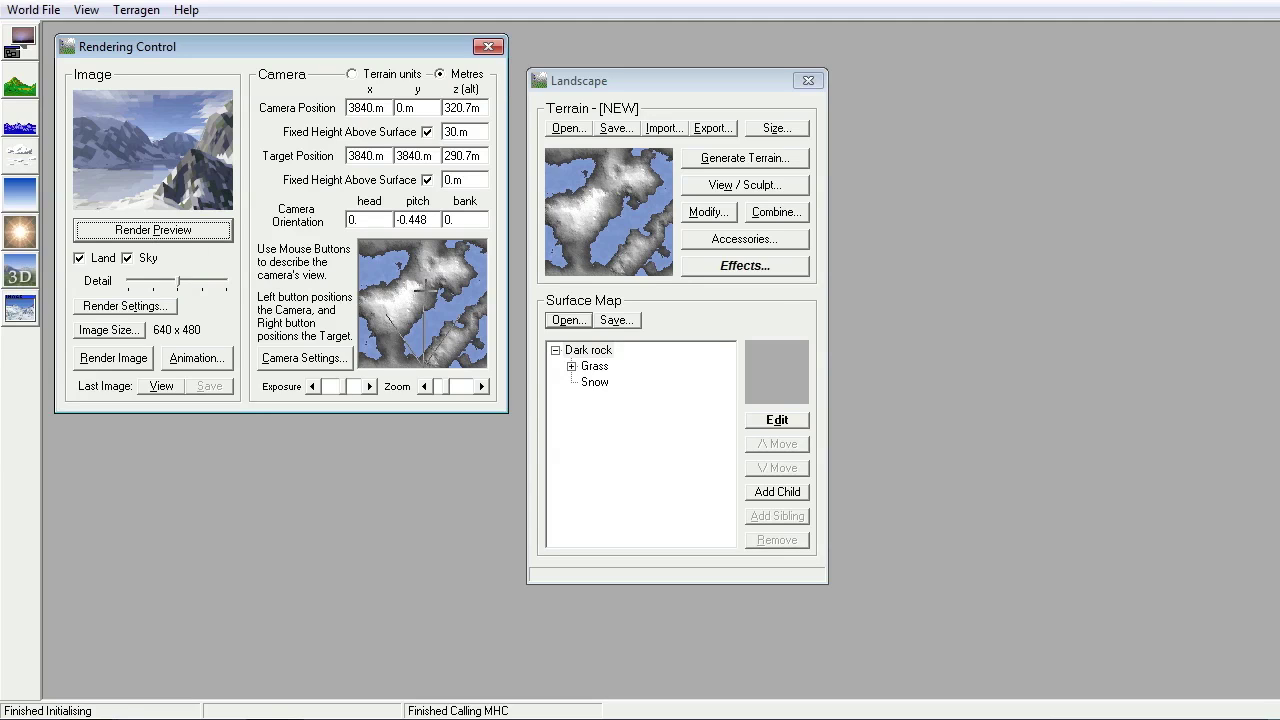
pyautogui.click(449, 325)
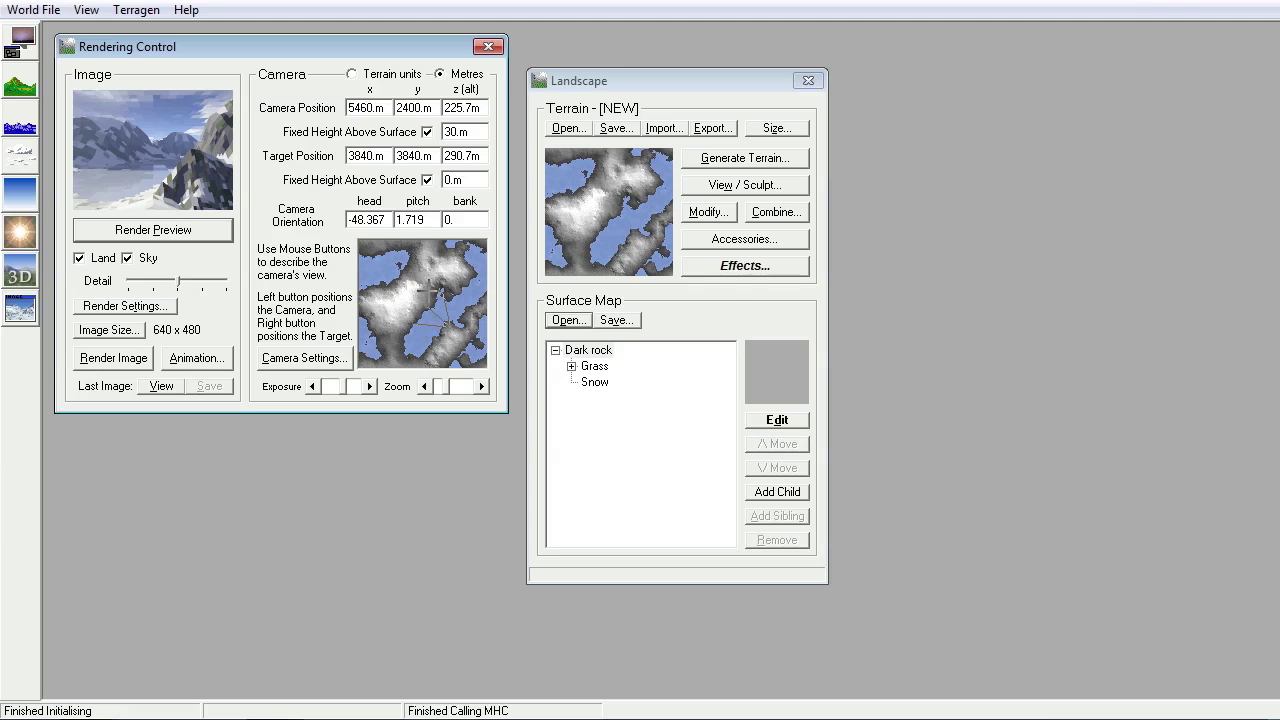
pyautogui.rightClick(435, 295)
pyautogui.click(143, 231)
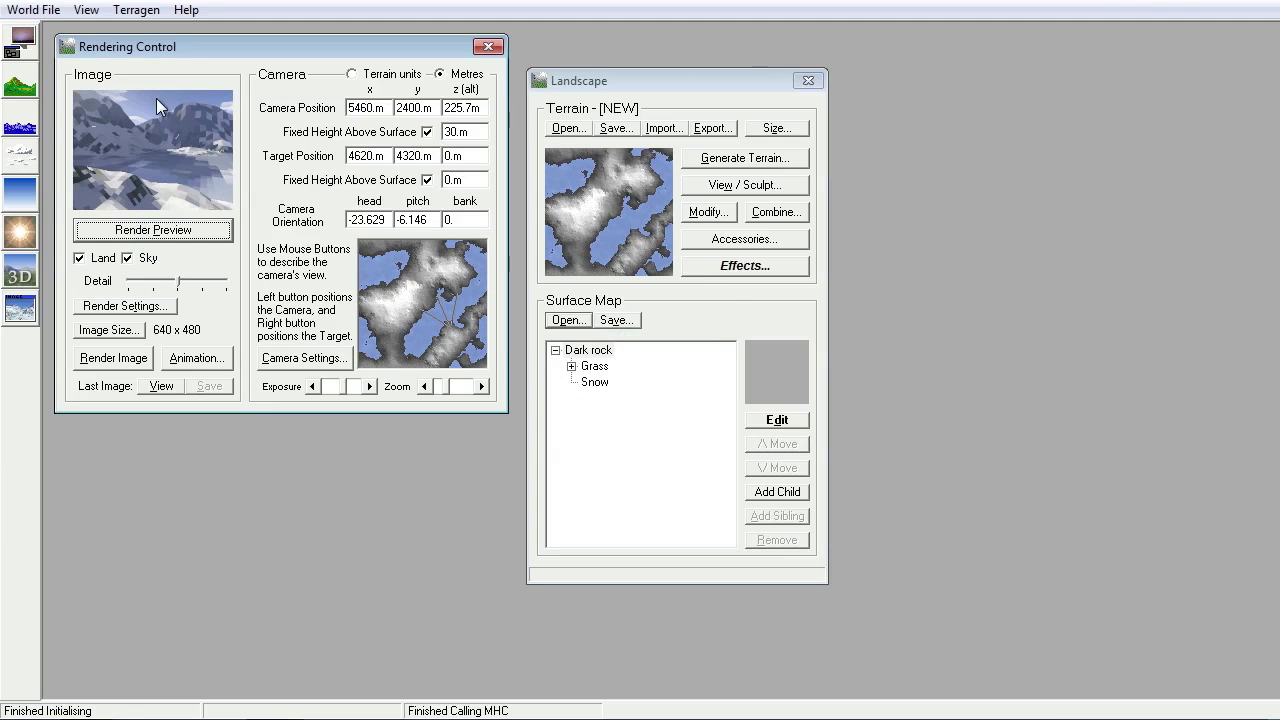
pyautogui.click(406, 351)
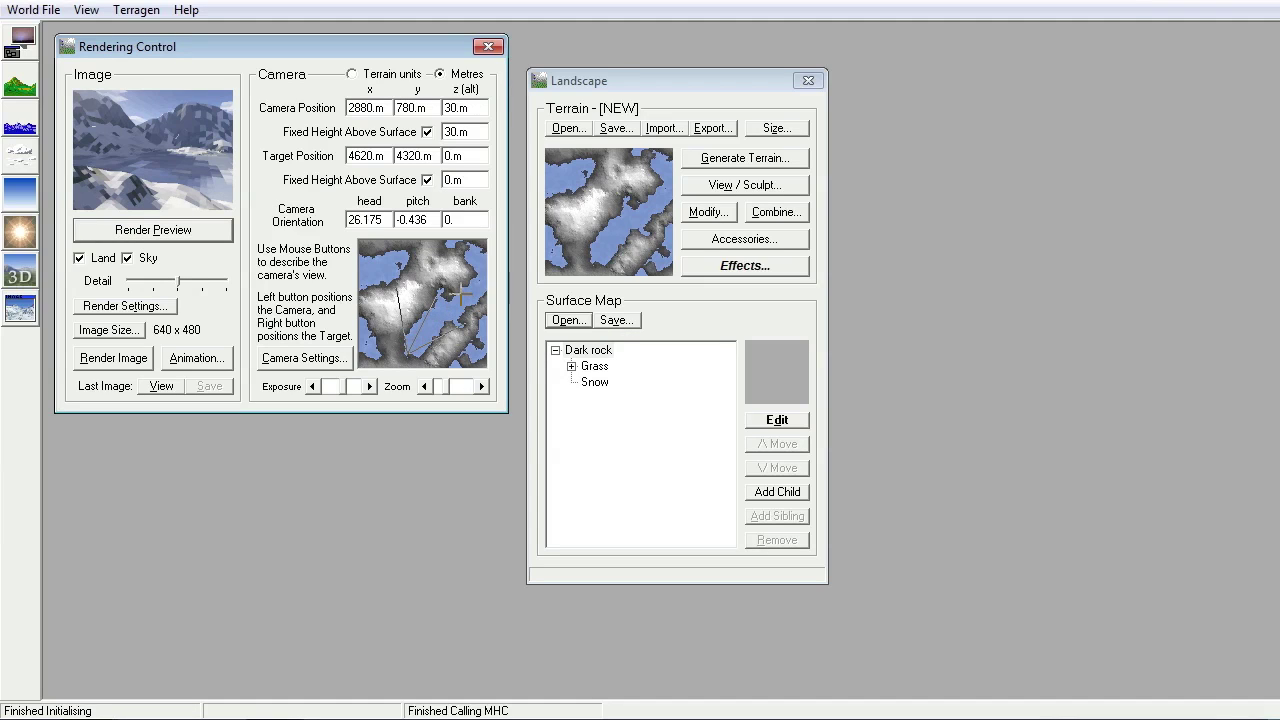
pyautogui.click(160, 236)
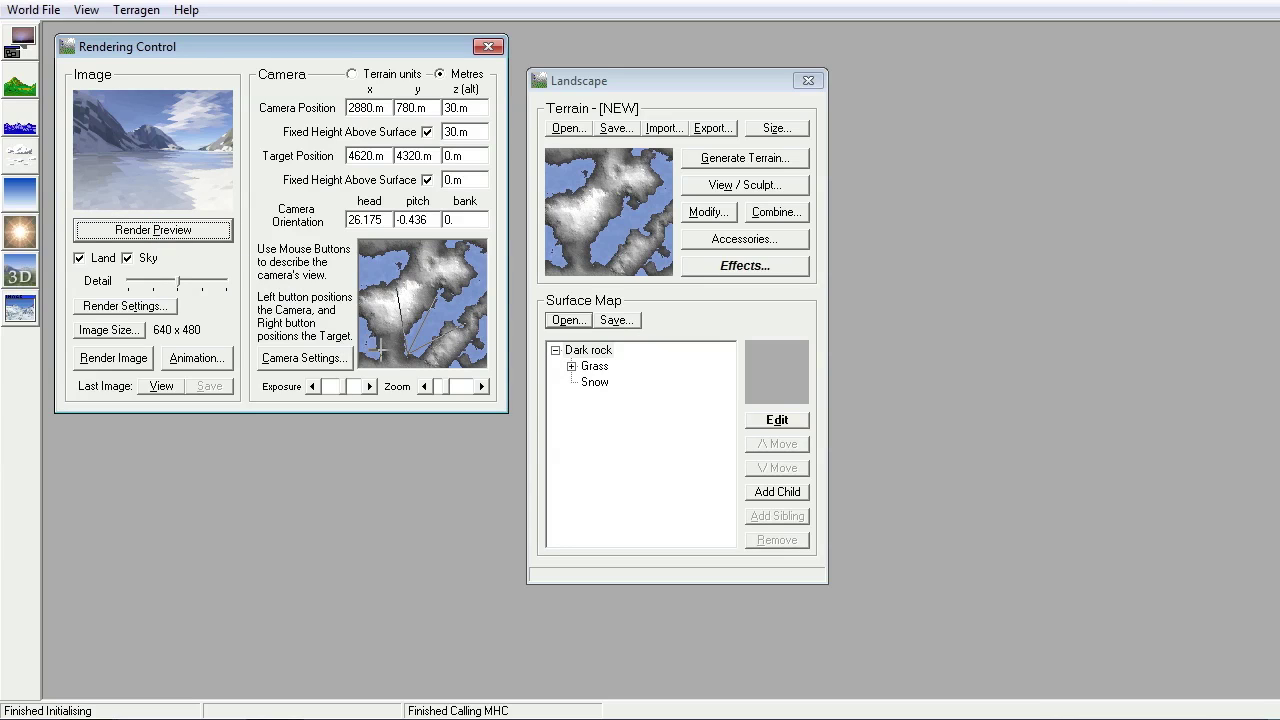
# - Aim the camera at 6480, 2700 m and render previews from positions 2280, 2220 m and 2640, 1260 m
pyautogui.moveTo(406, 330); pyautogui.dragTo(466, 307)
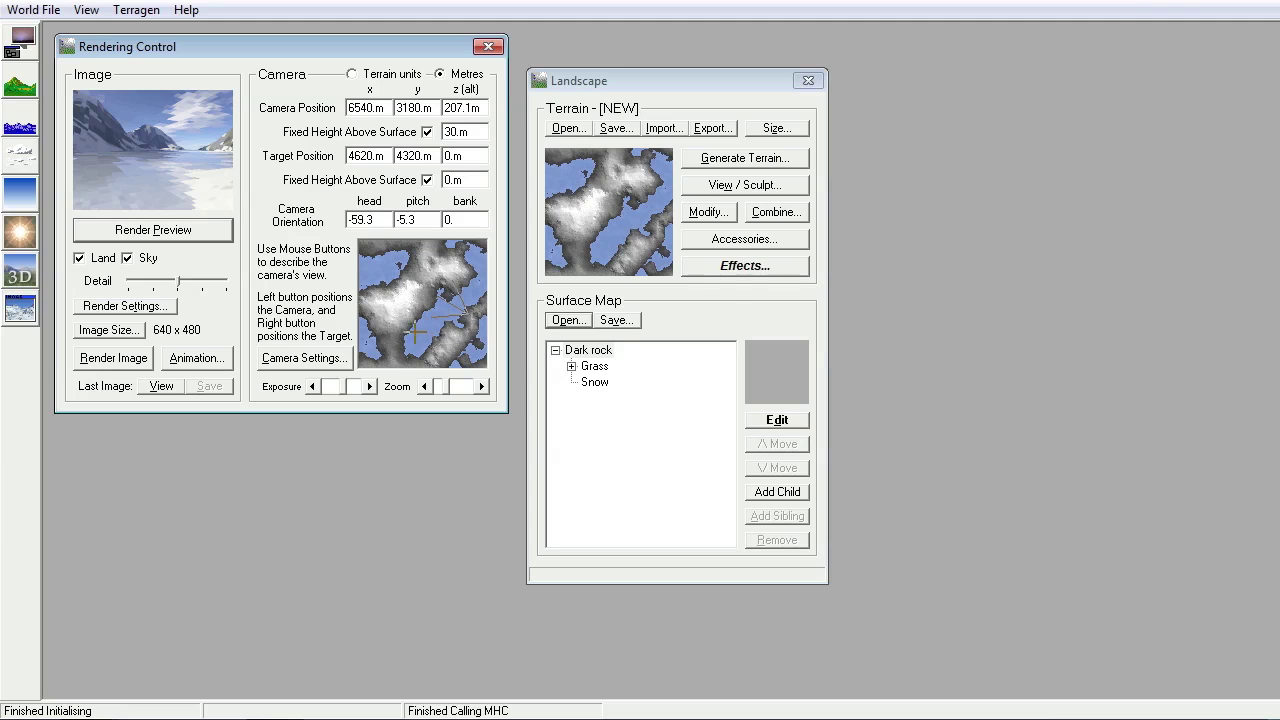
pyautogui.click(398, 331)
pyautogui.rightClick(464, 322)
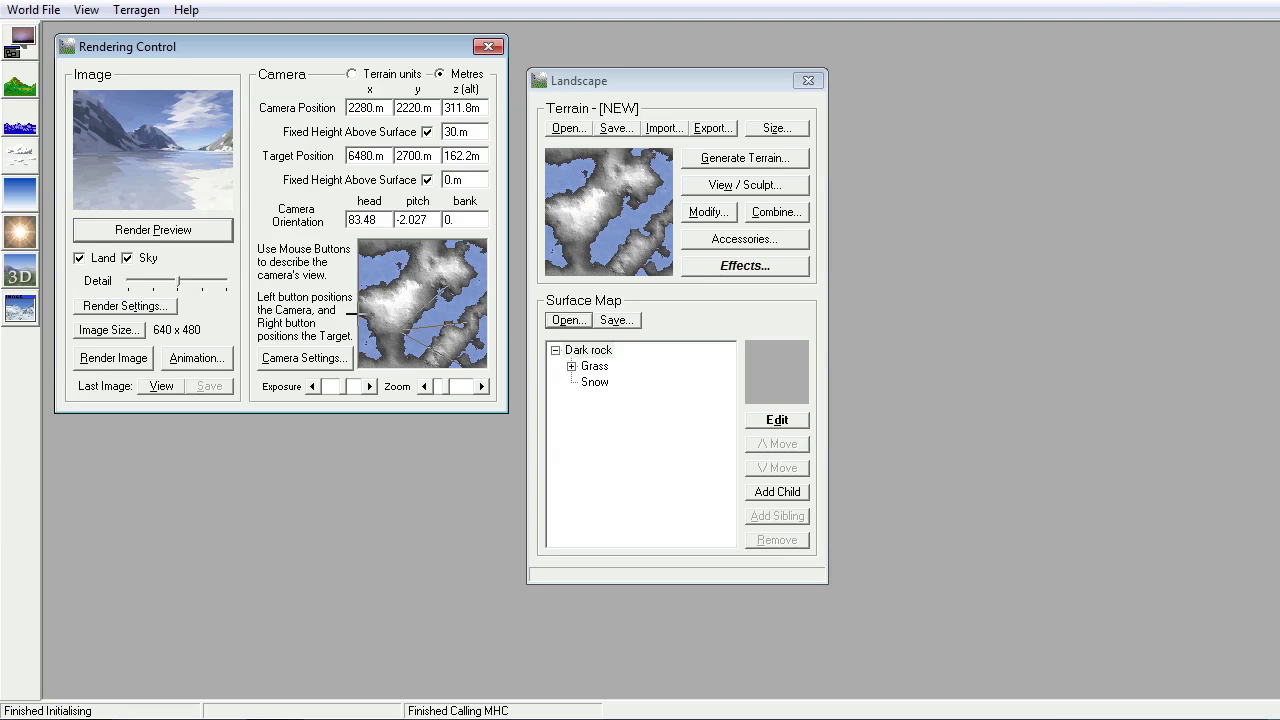
pyautogui.click(199, 226)
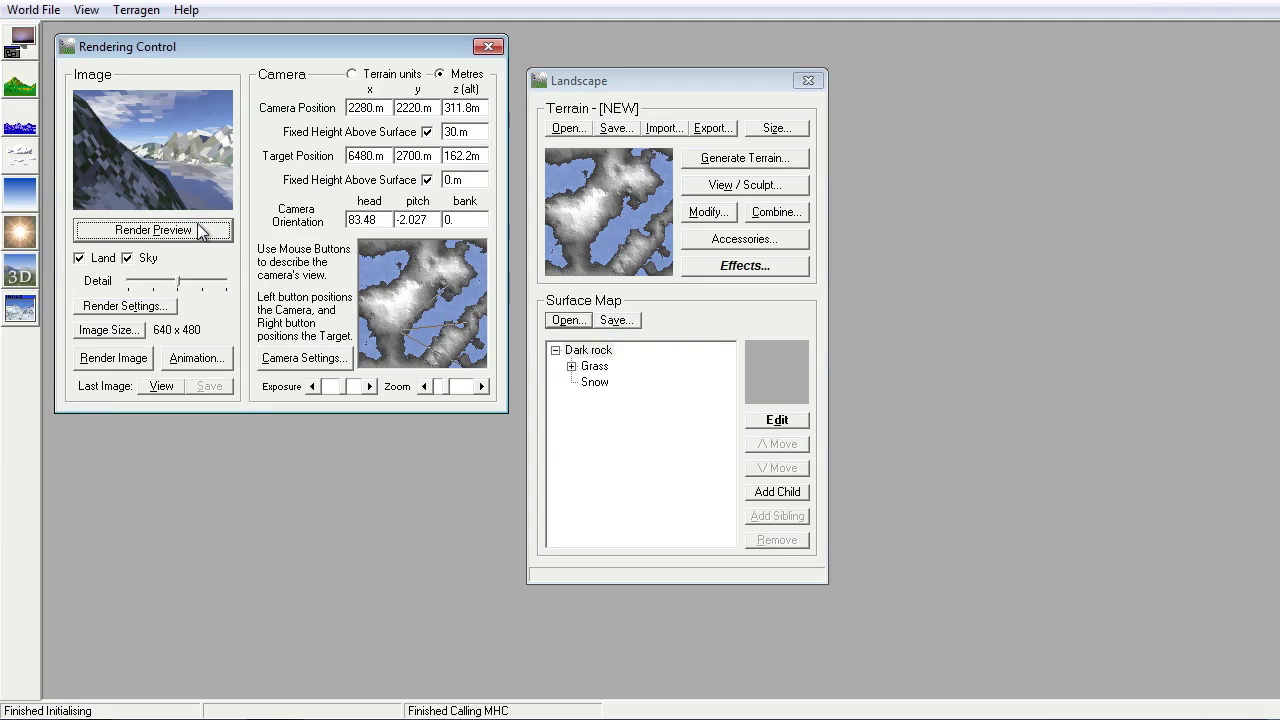
pyautogui.click(403, 345)
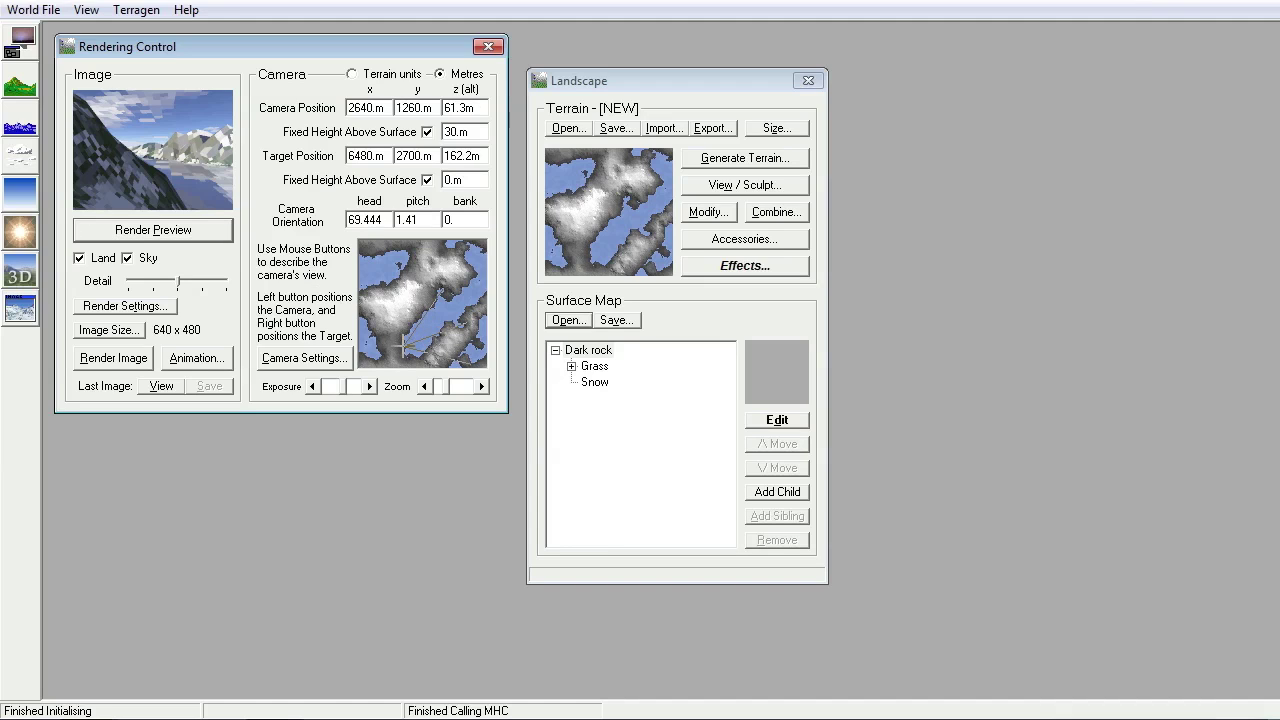
pyautogui.click(158, 232)
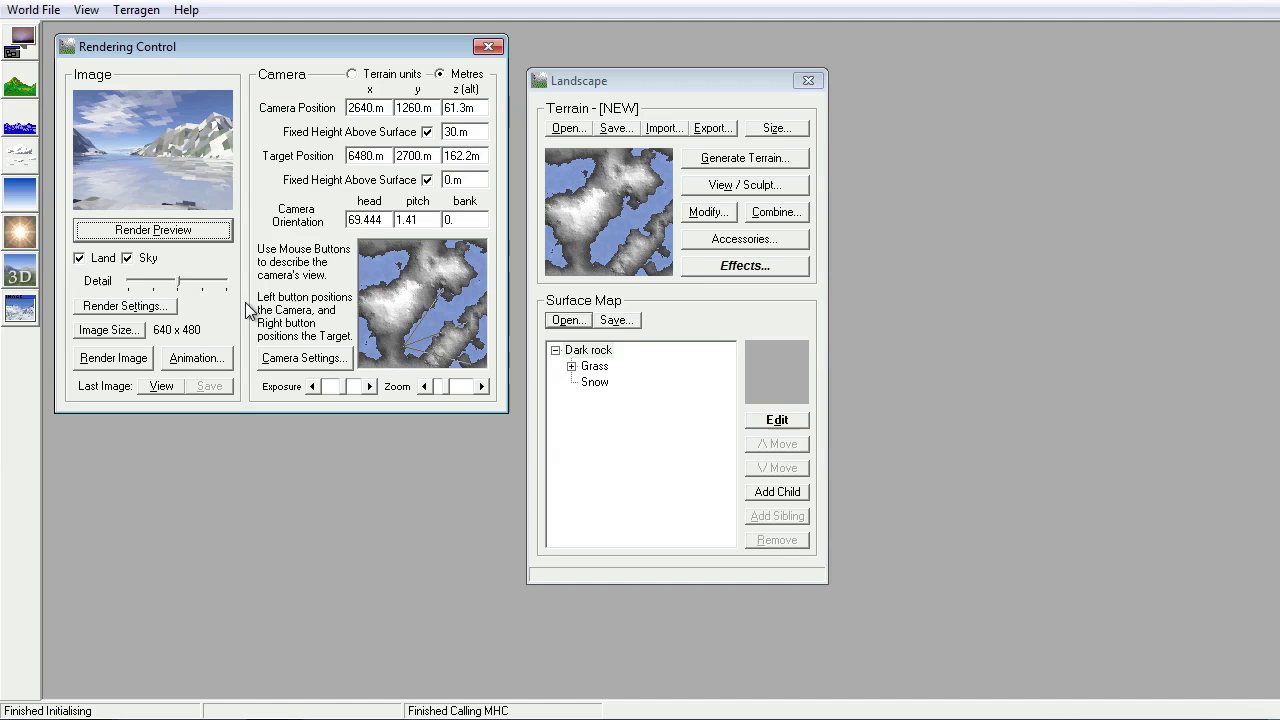
# - Look around the landscape in the 3D preview and close it
pyautogui.click(16, 276)
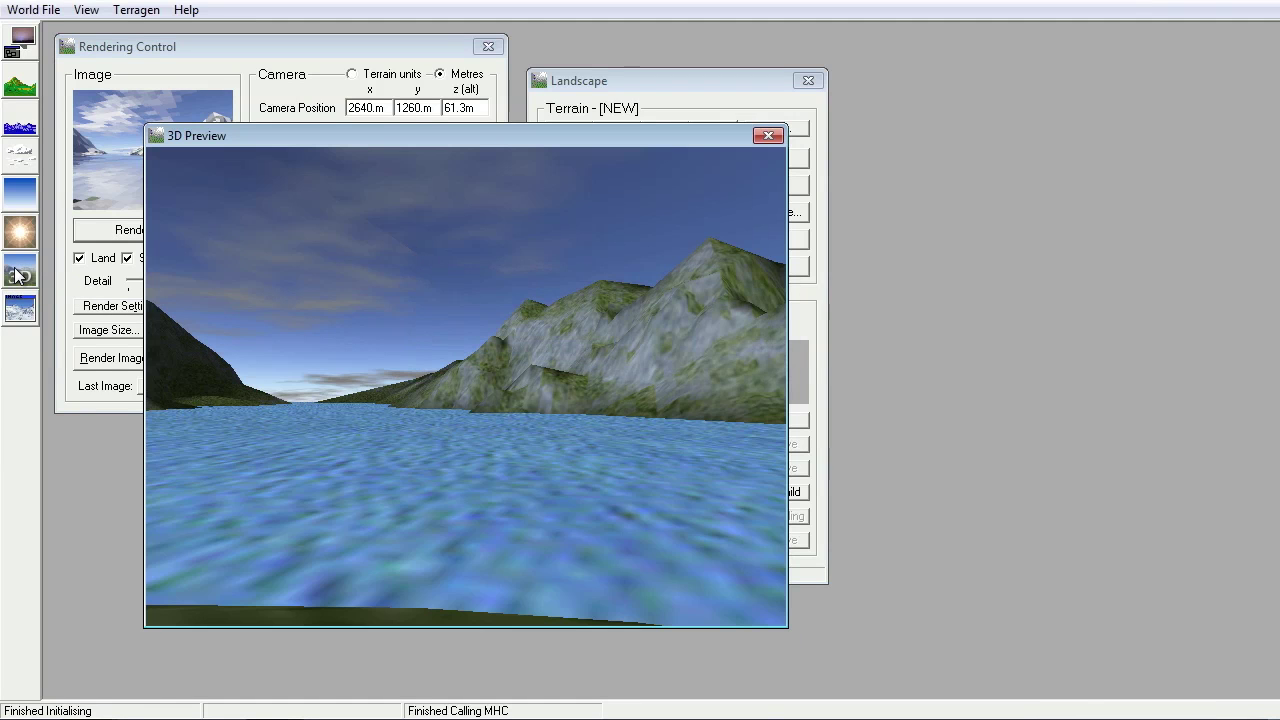
pyautogui.moveTo(549, 423); pyautogui.dragTo(374, 401)
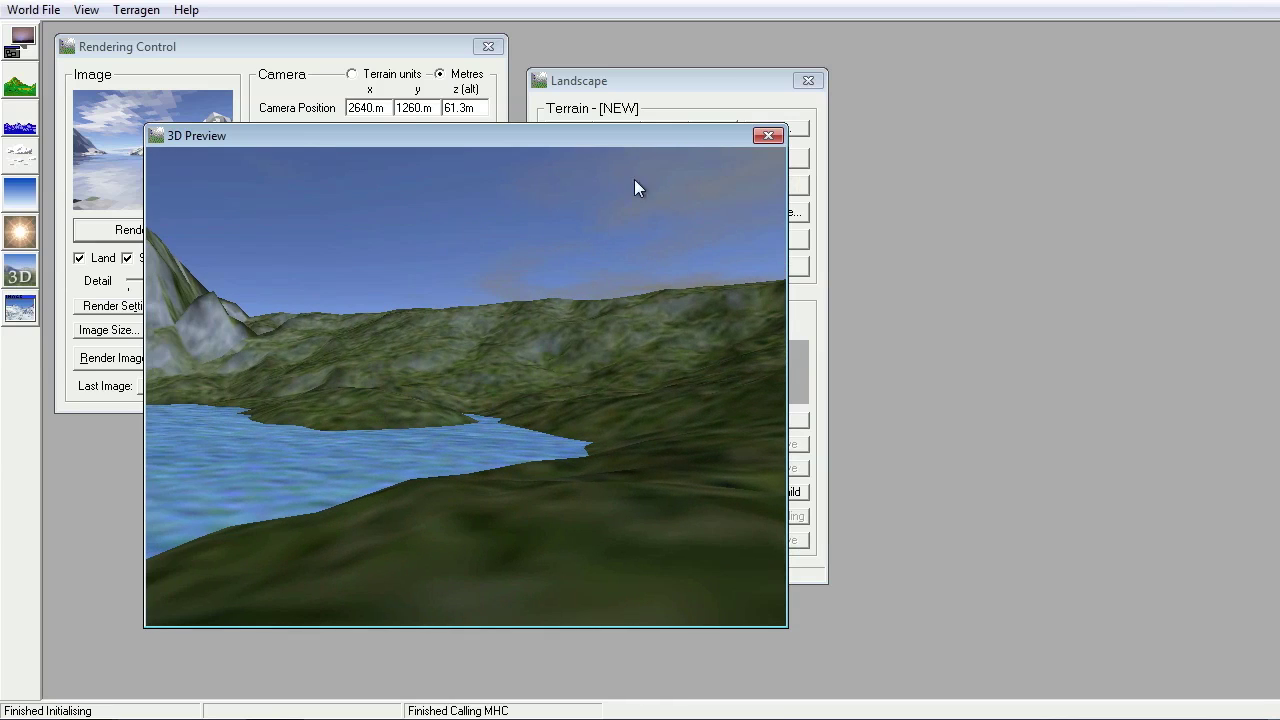
pyautogui.click(768, 136)
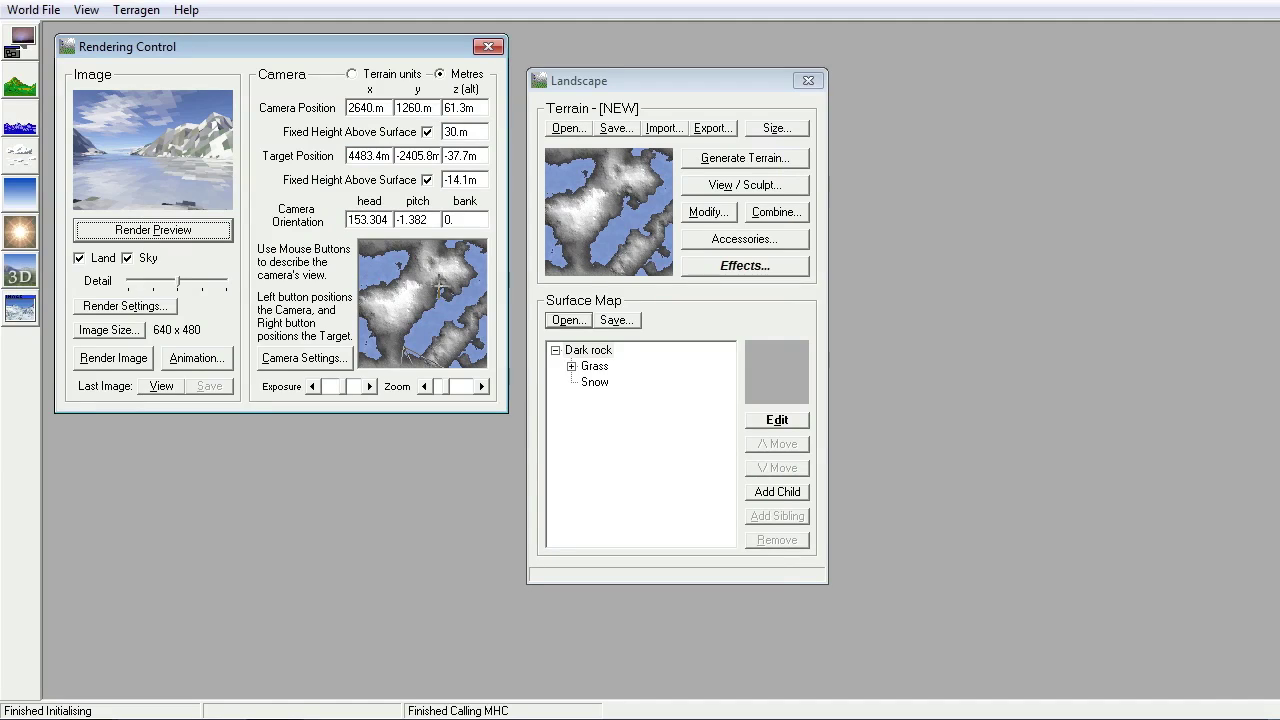
# - Place the camera at 4800, 4860 m, aim it at 2880, 1020 m, and render a preview of each view
pyautogui.click(440, 287)
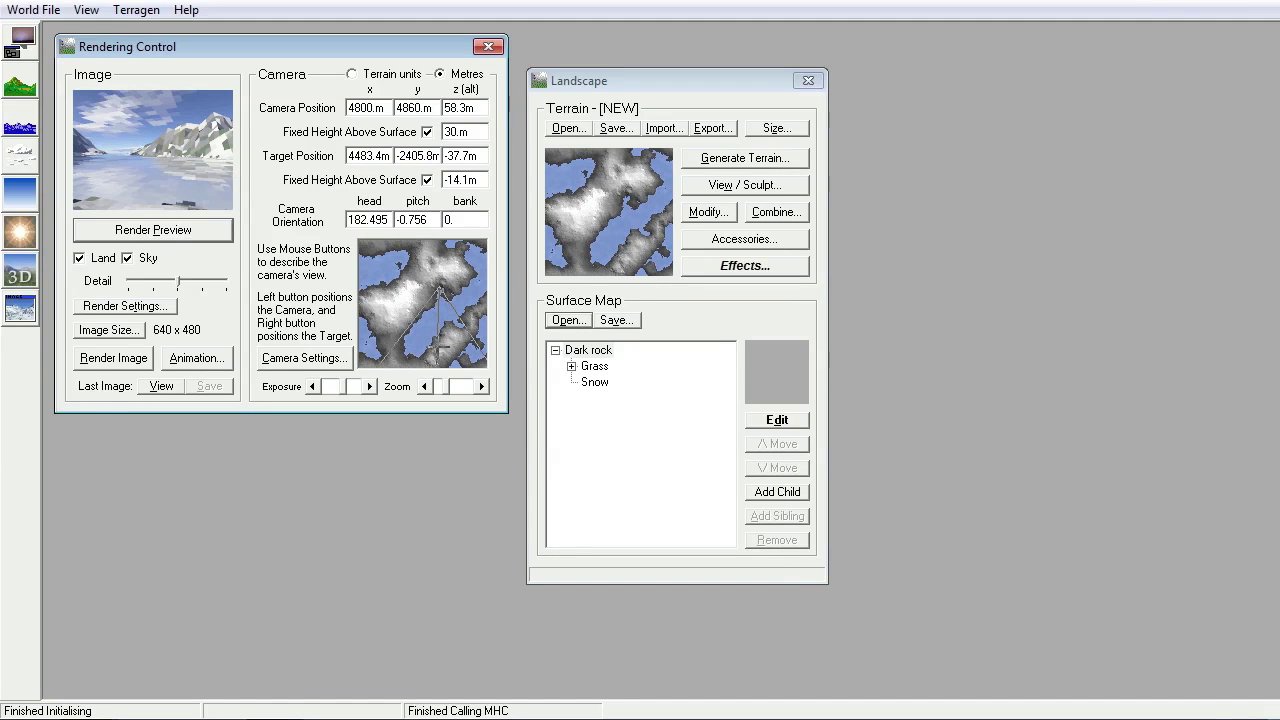
pyautogui.click(152, 230)
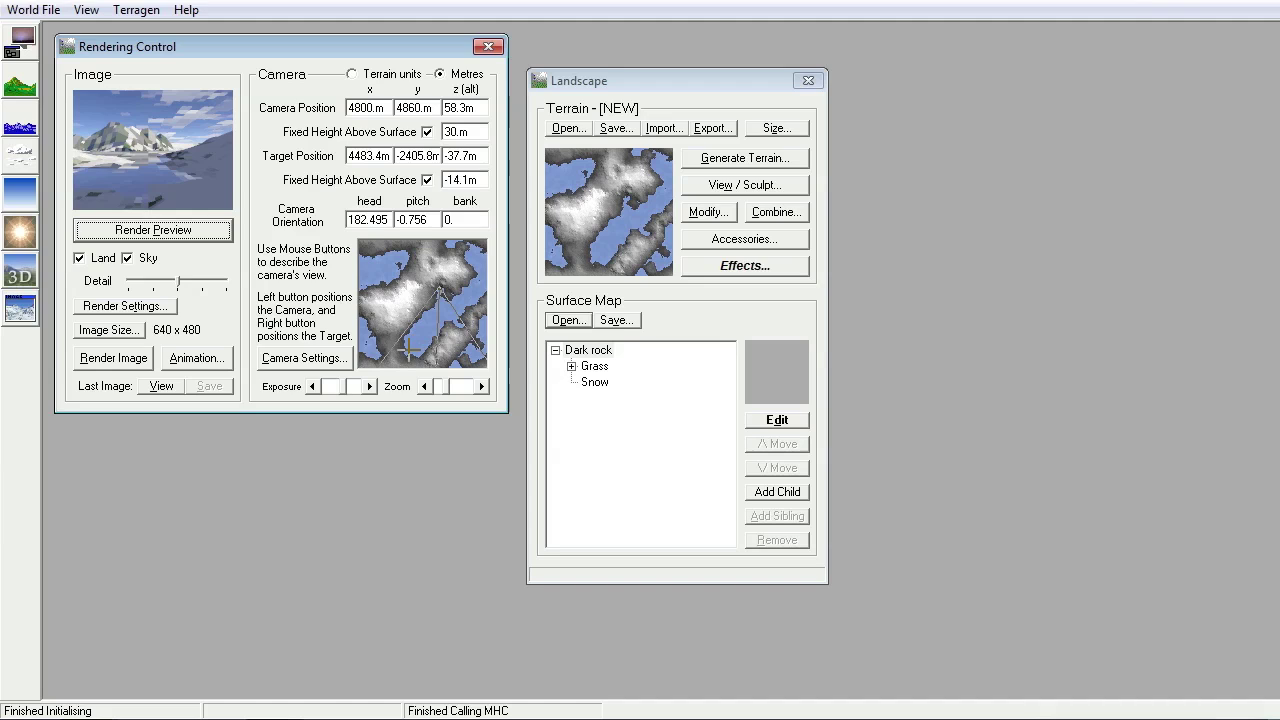
pyautogui.rightClick(406, 350)
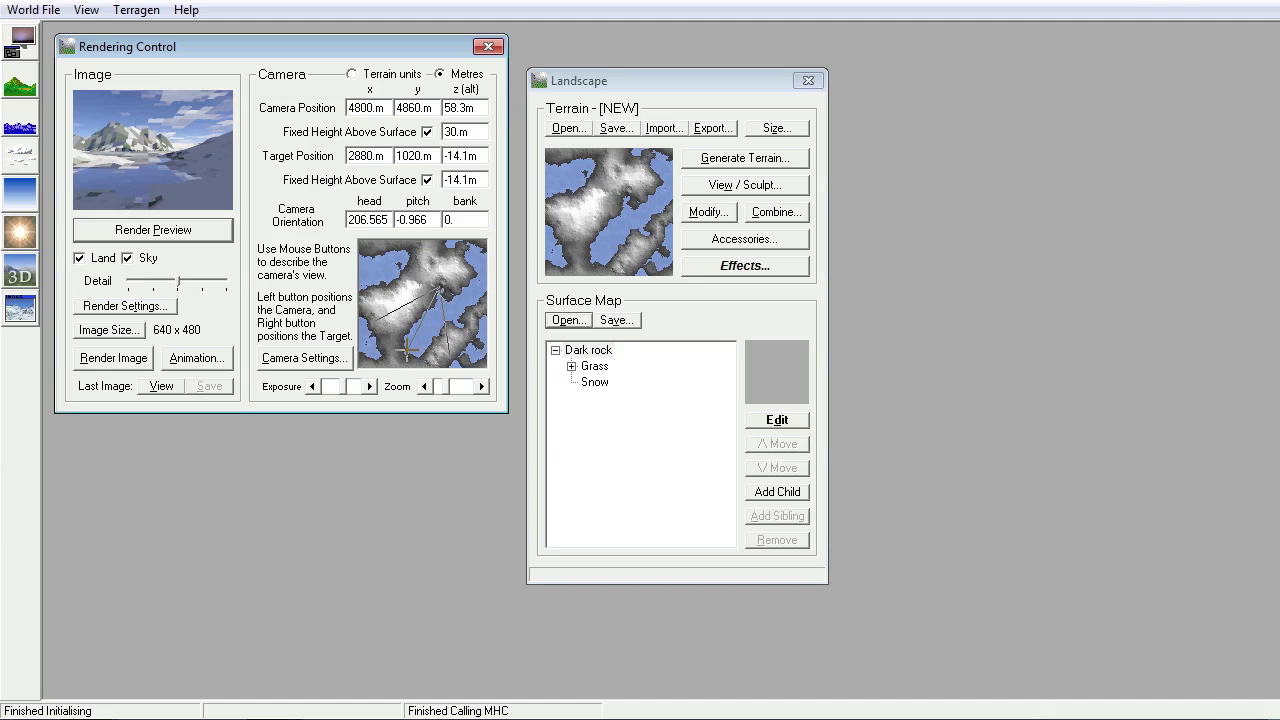
pyautogui.click(168, 231)
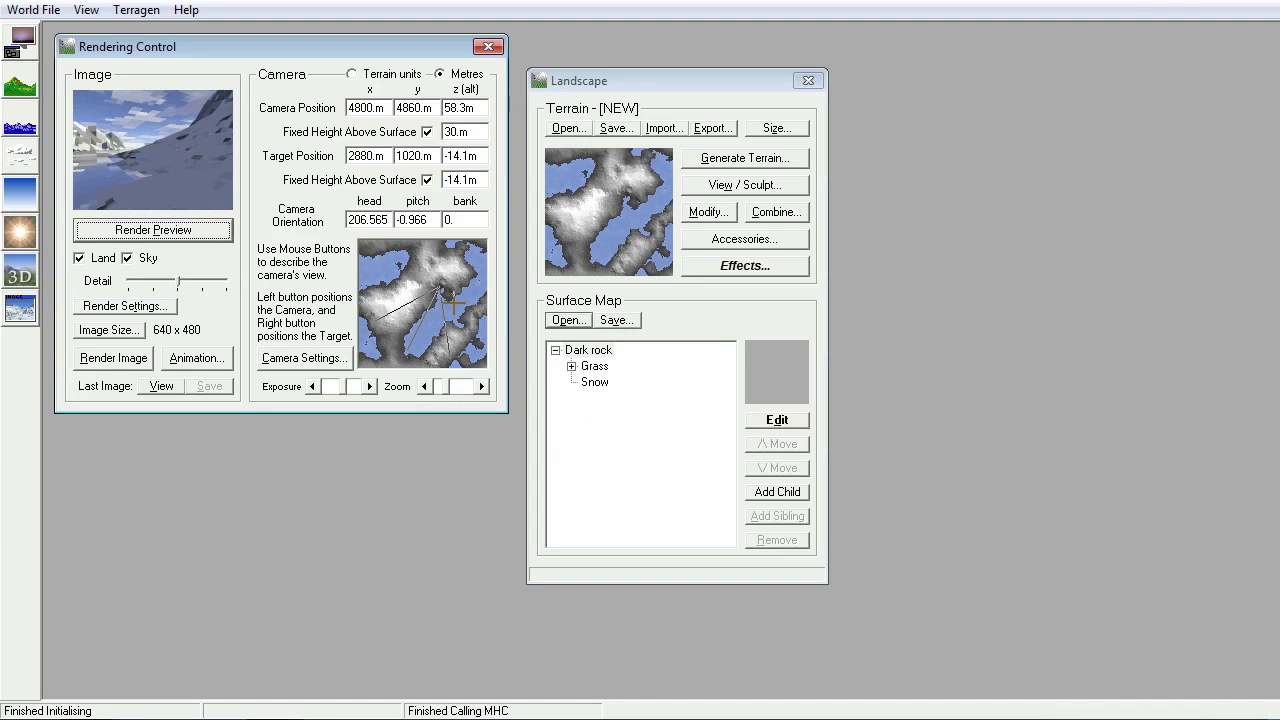
# - Render previews from camera positions 5520, 3960 m and 3660, 480 m, aiming the second view at 4380, 4380 m
pyautogui.click(452, 302)
pyautogui.click(194, 231)
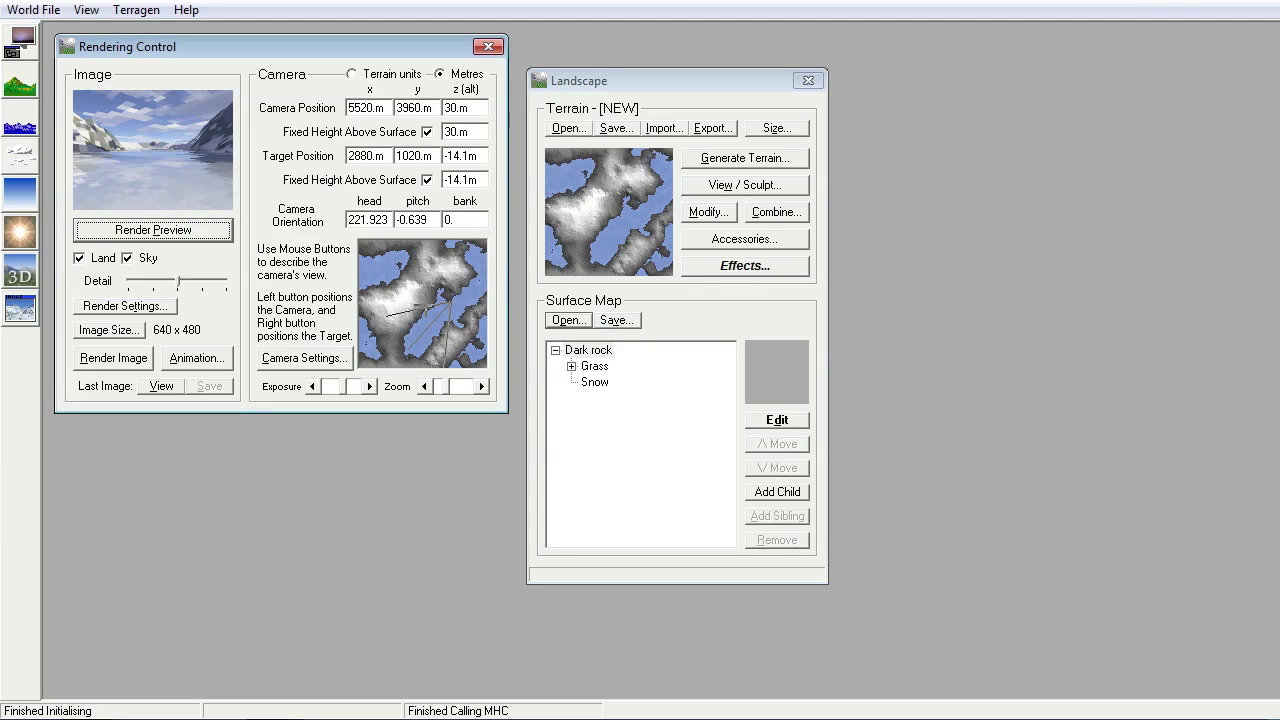
pyautogui.click(406, 351)
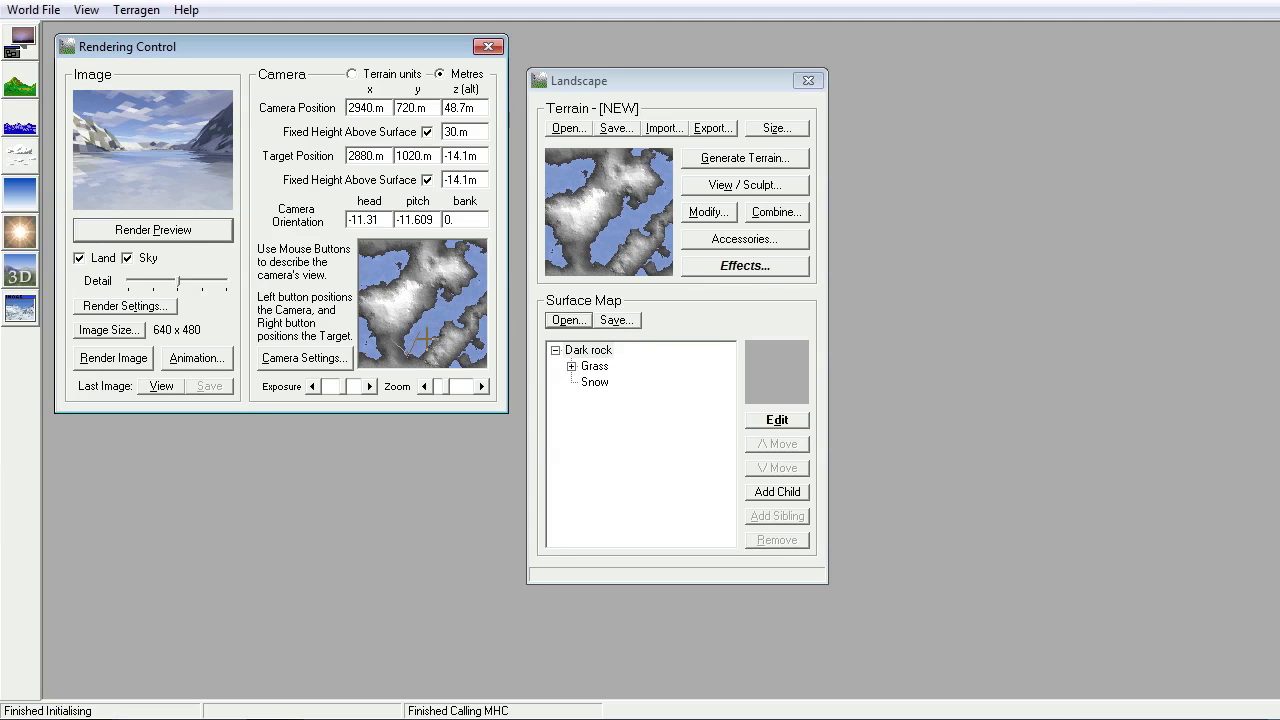
pyautogui.click(418, 356)
pyautogui.rightClick(431, 294)
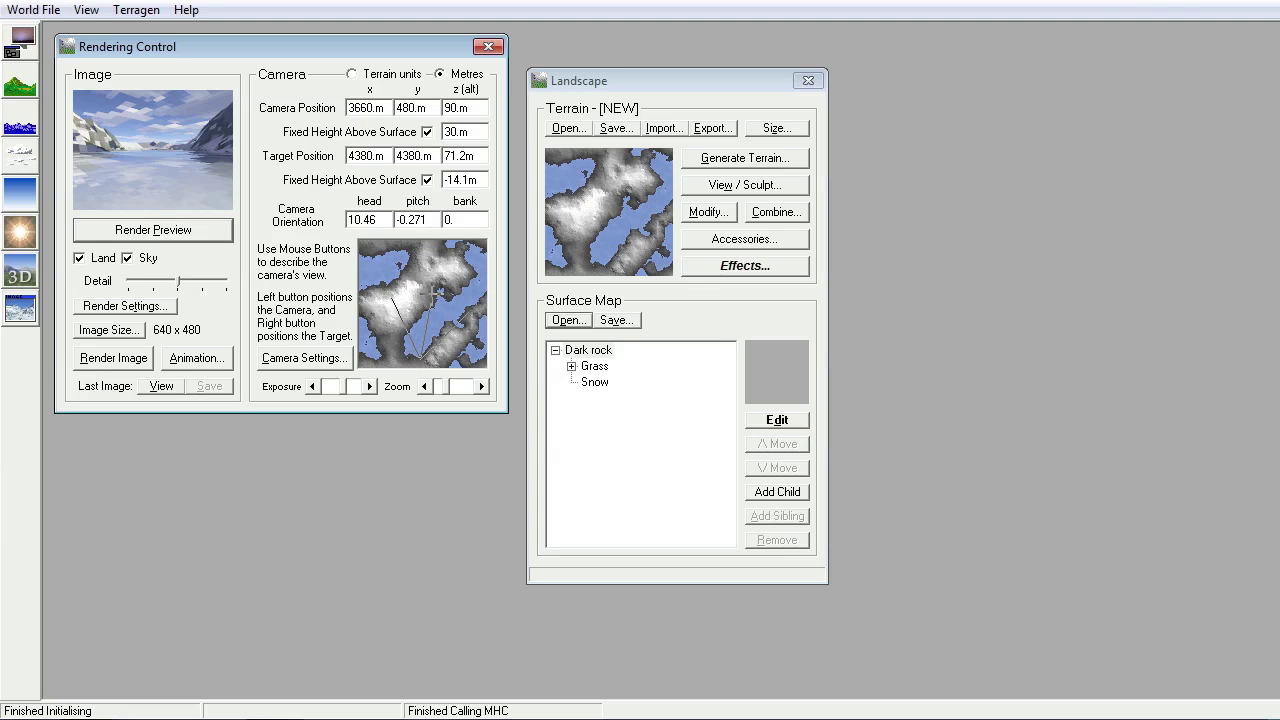
pyautogui.click(198, 230)
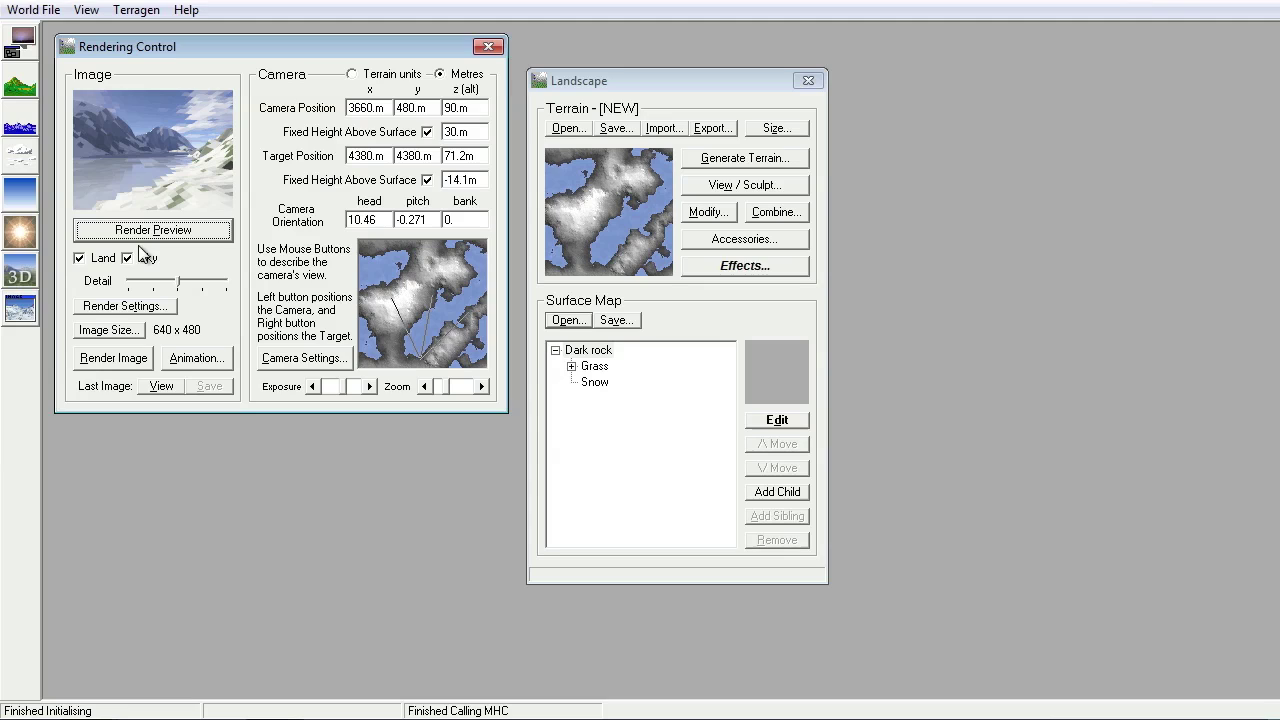
# - Increase the camera zoom to 2.928, render a preview, and check the camera settings
pyautogui.click(447, 387)
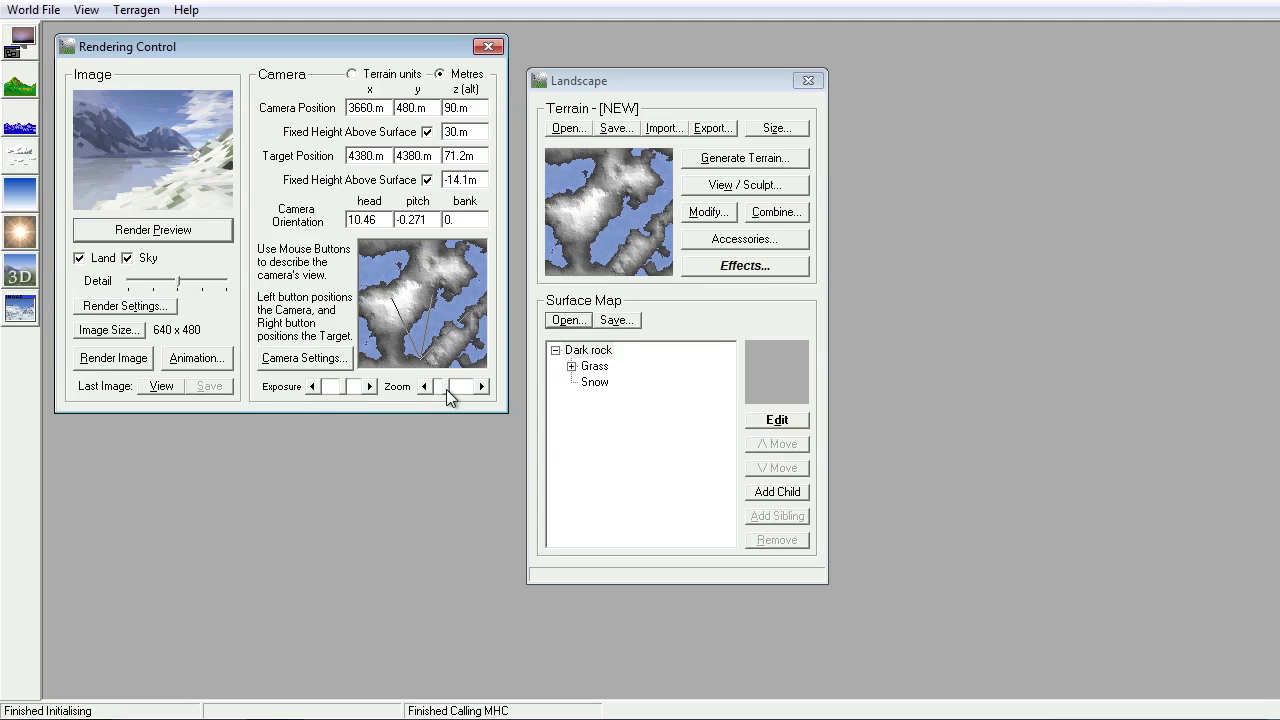
pyautogui.click(449, 389)
pyautogui.click(161, 231)
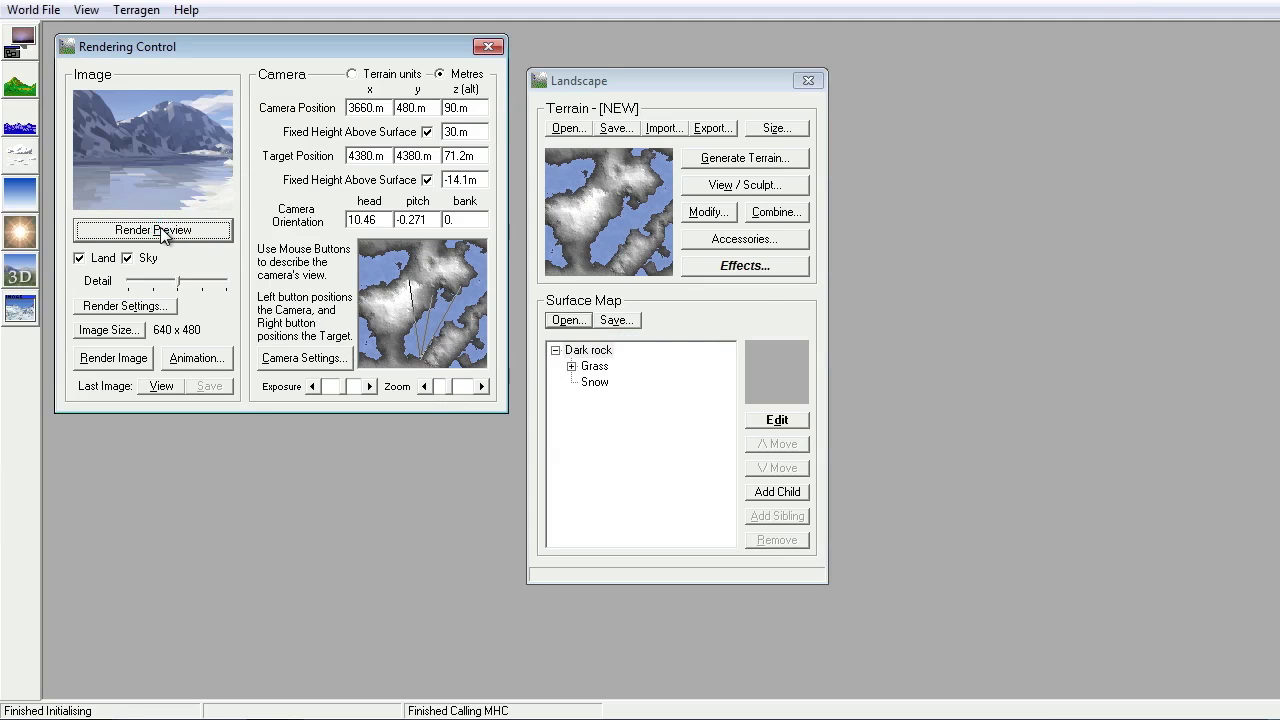
pyautogui.click(325, 359)
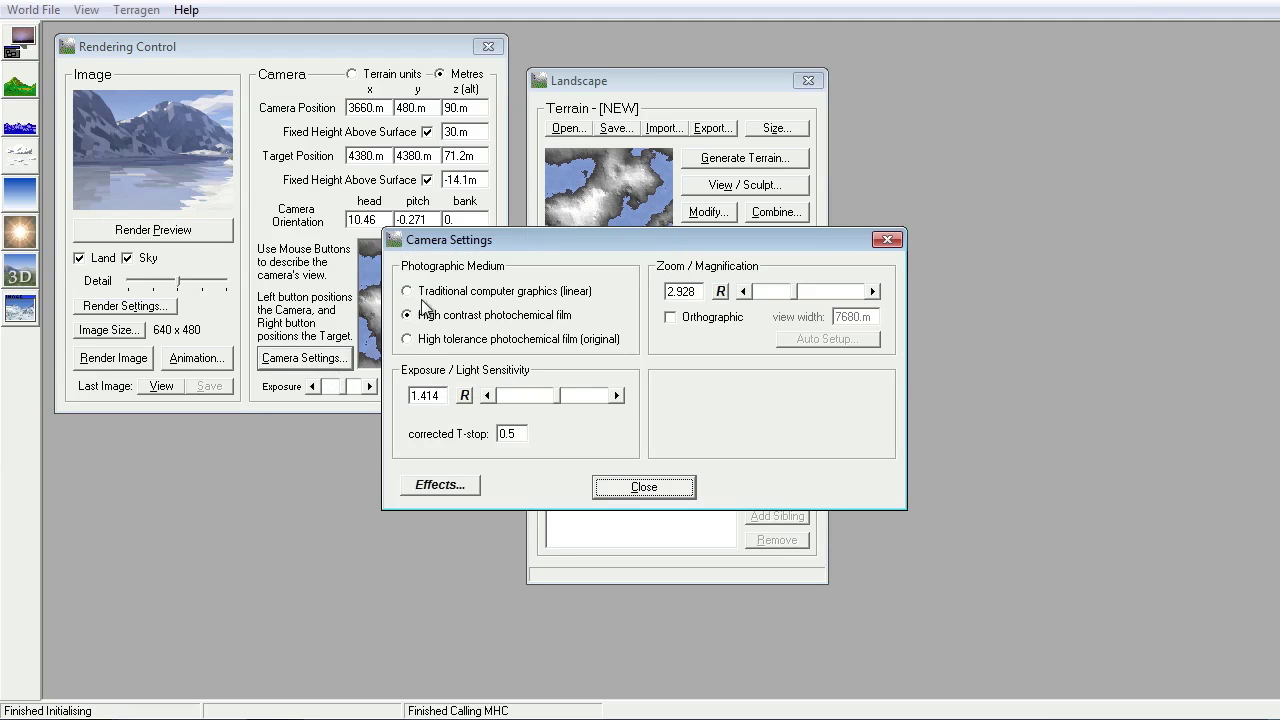
pyautogui.click(888, 240)
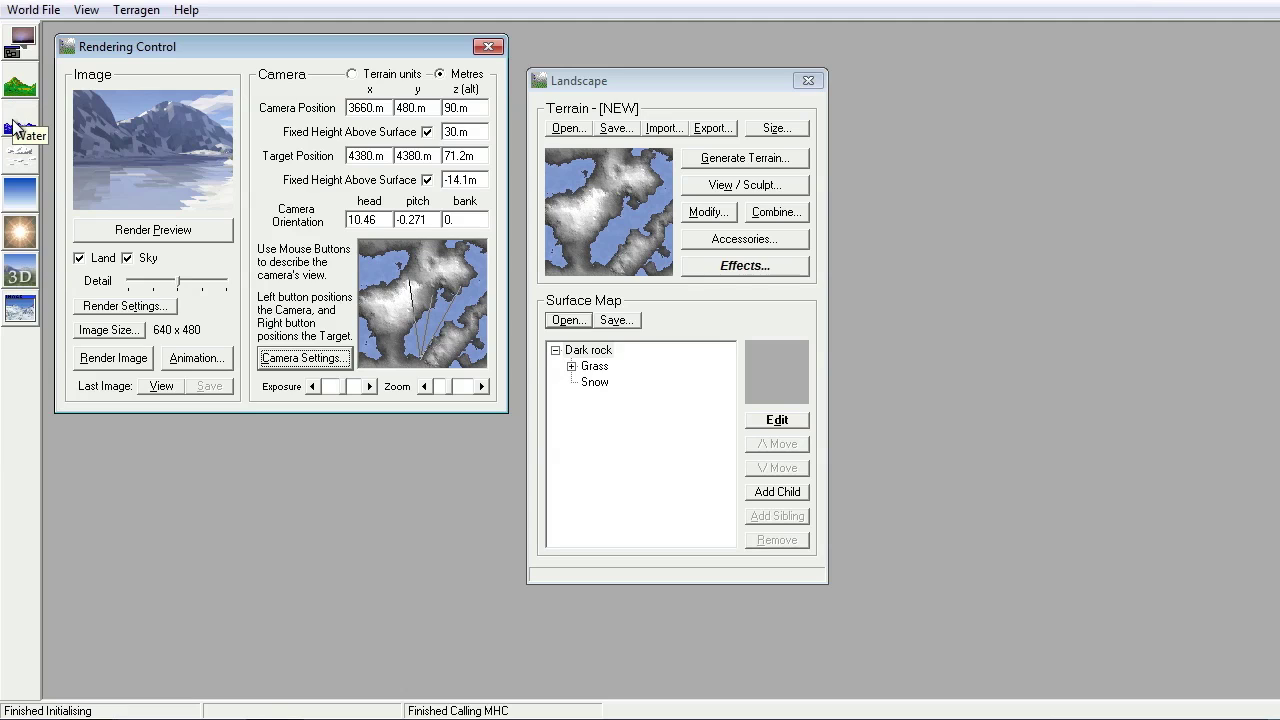
# - Generate a new cloud layer with persistence 46 and a slightly larger maximum cloud size
pyautogui.click(17, 158)
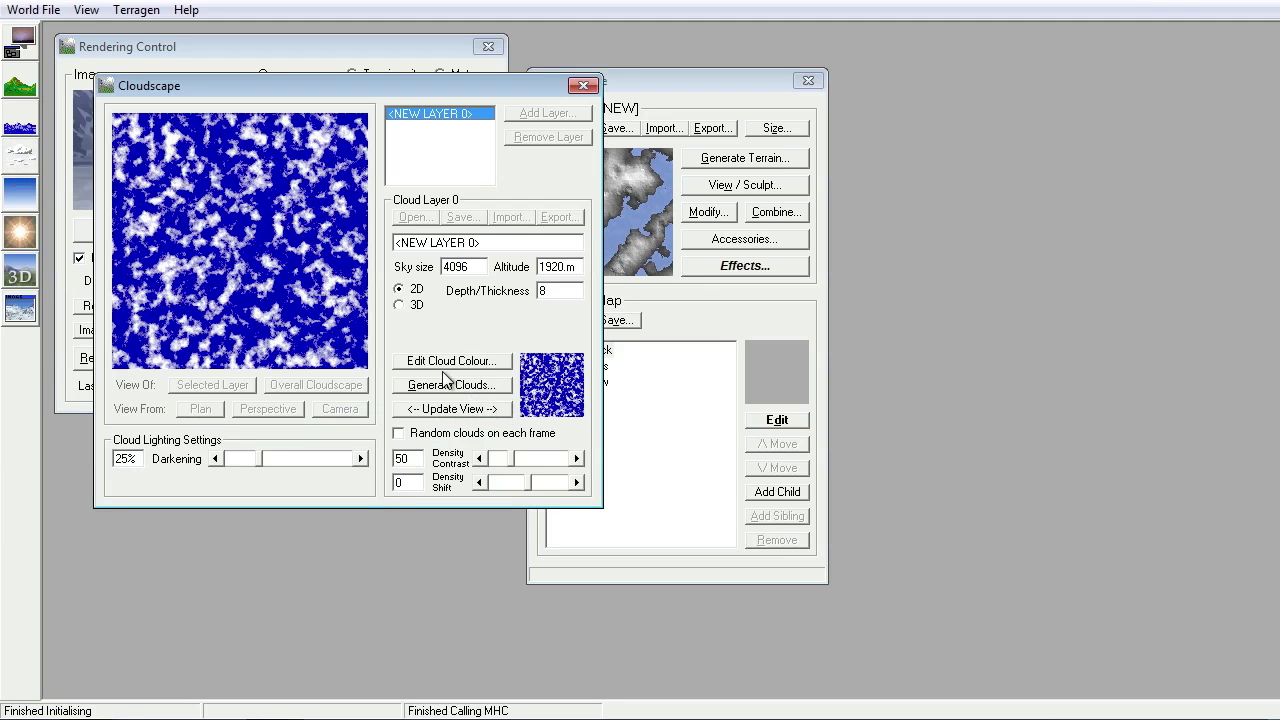
pyautogui.click(447, 382)
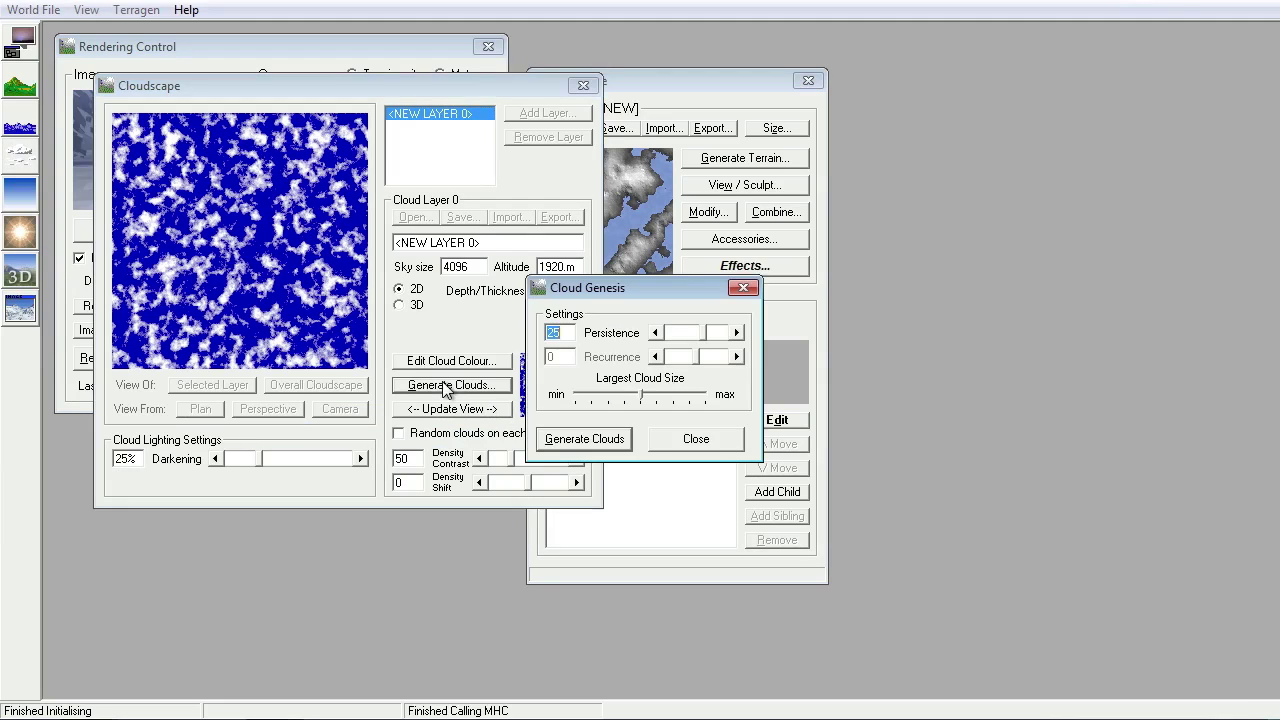
pyautogui.click(656, 391)
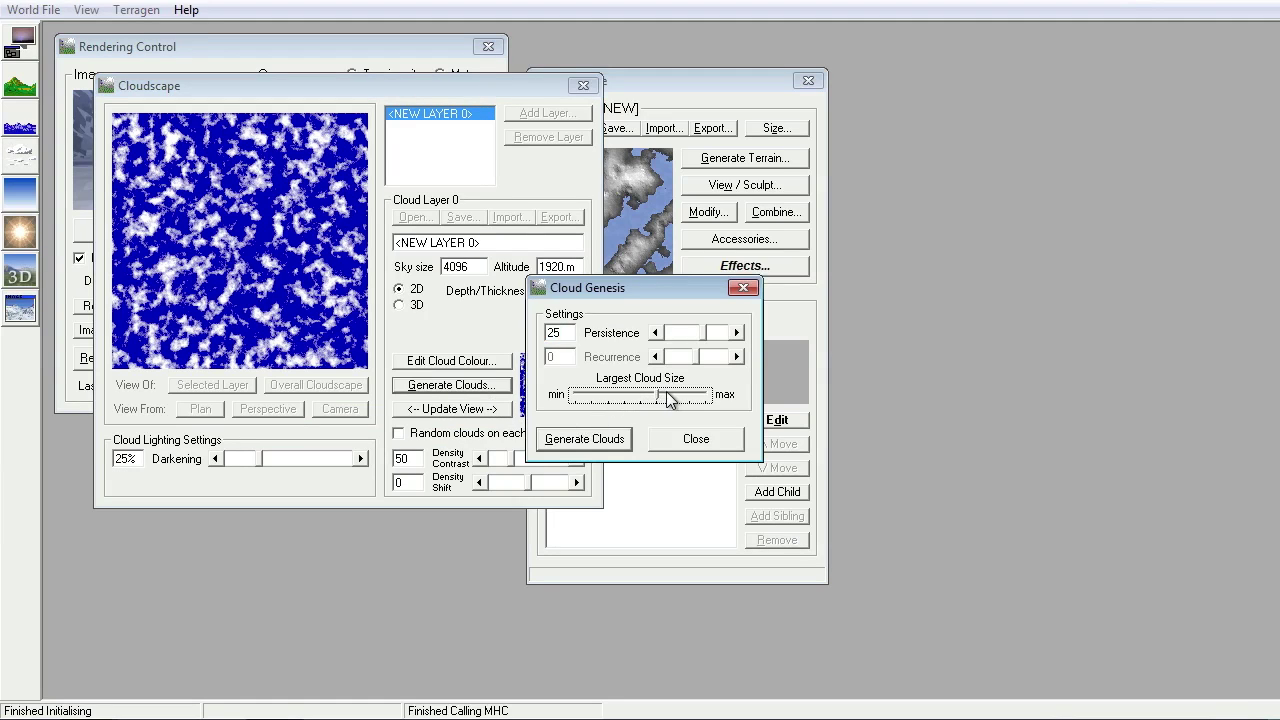
pyautogui.click(711, 332)
pyautogui.click(583, 440)
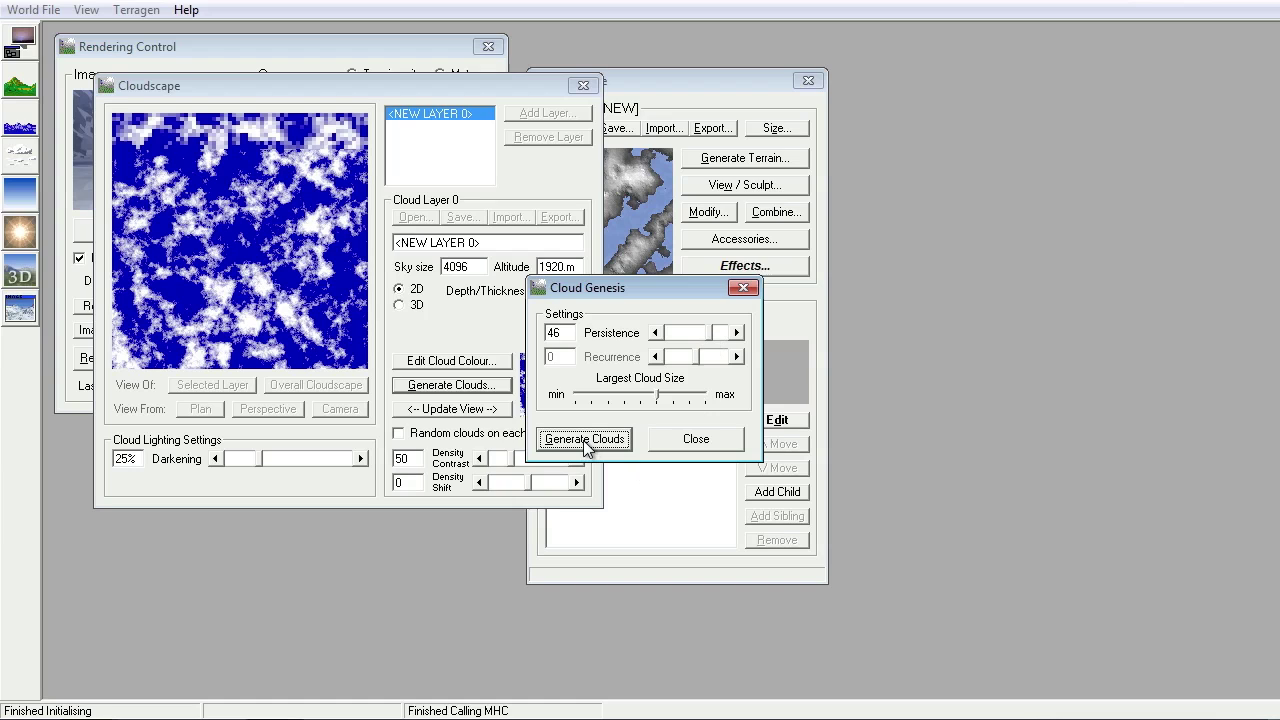
# - Regenerate the clouds with persistence 64, close the cloud settings, and render a preview of the scene
pyautogui.click(716, 336)
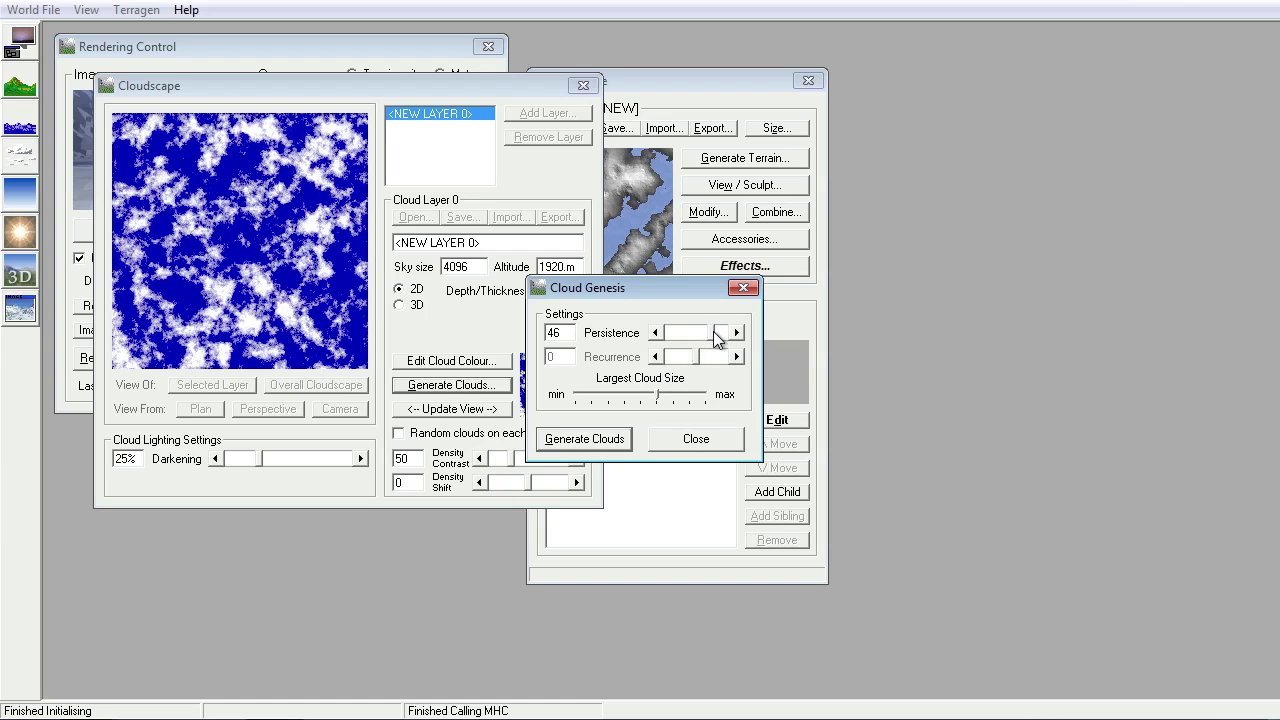
pyautogui.moveTo(716, 336); pyautogui.dragTo(727, 336)
pyautogui.click(585, 440)
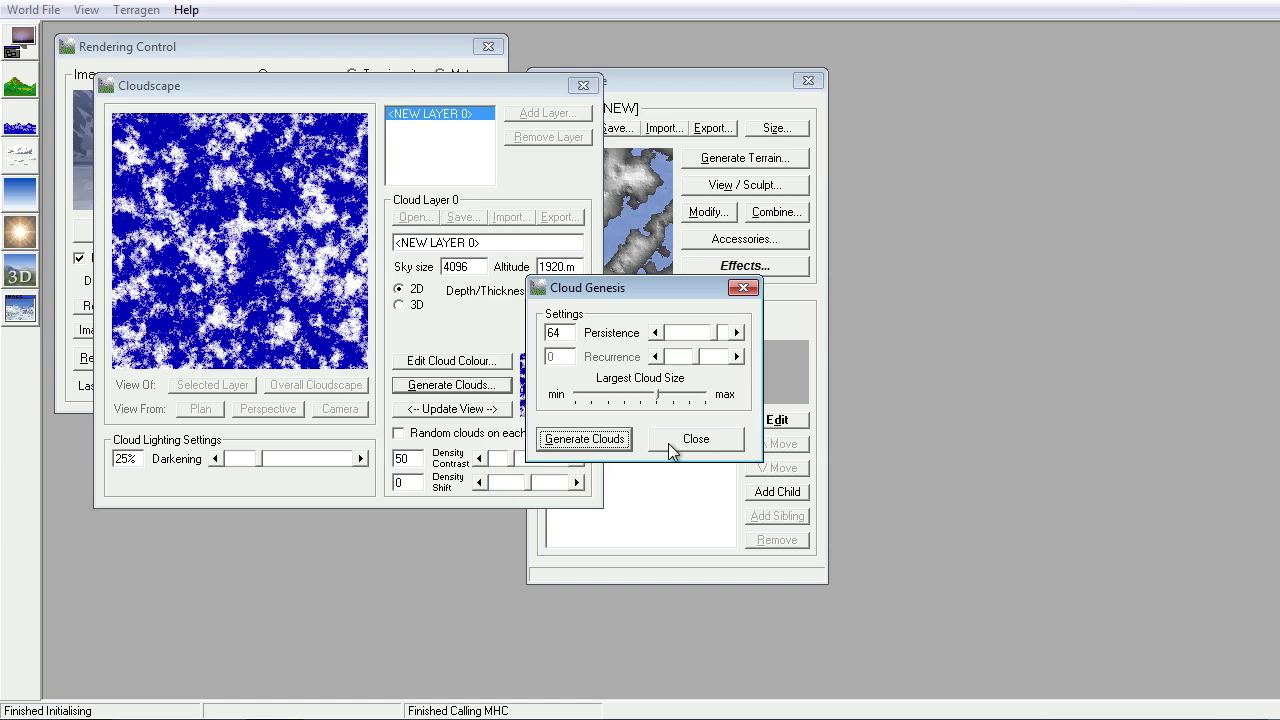
pyautogui.click(668, 443)
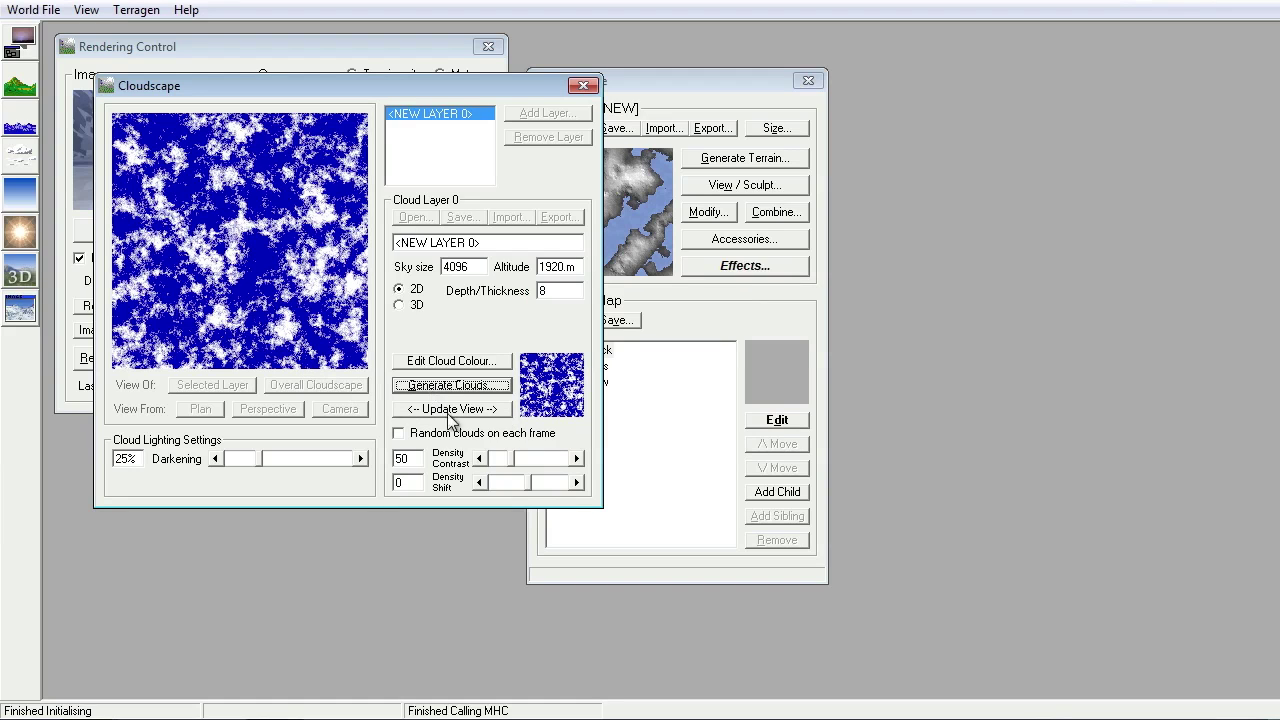
pyautogui.click(585, 88)
pyautogui.click(195, 230)
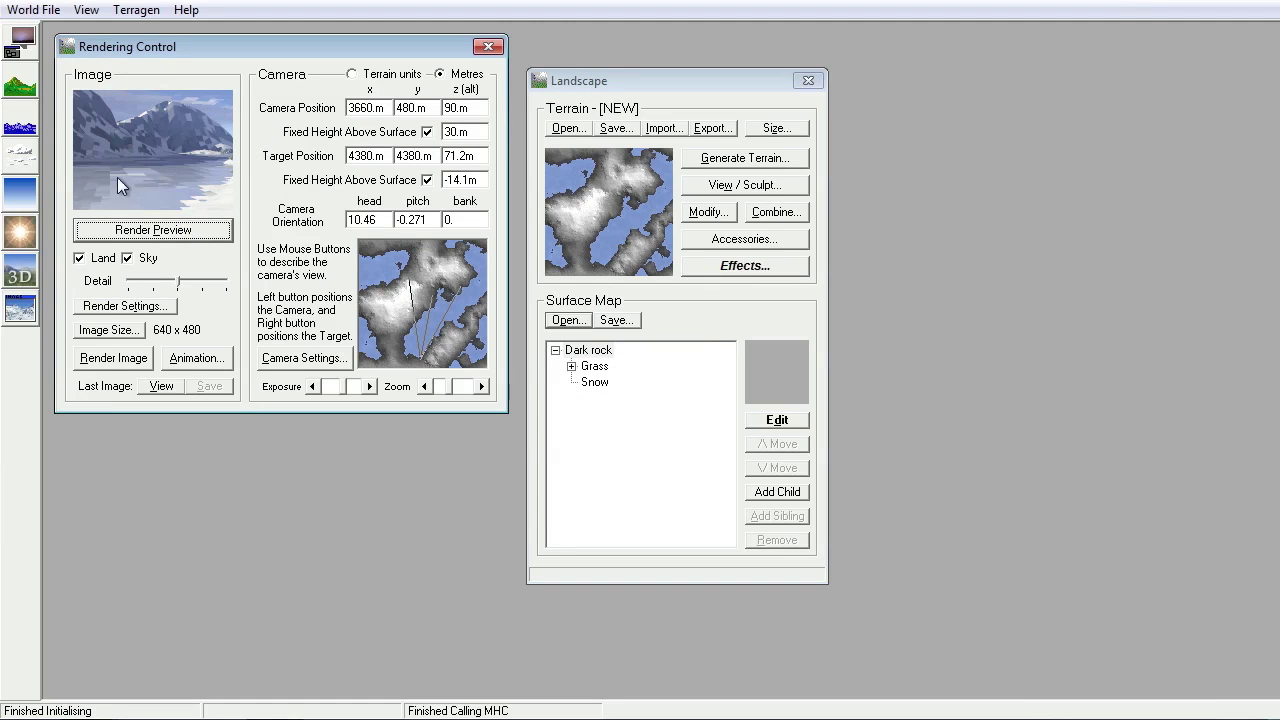
# - Set the atmosphere's light decay to 34% and check its decay colour
pyautogui.click(17, 205)
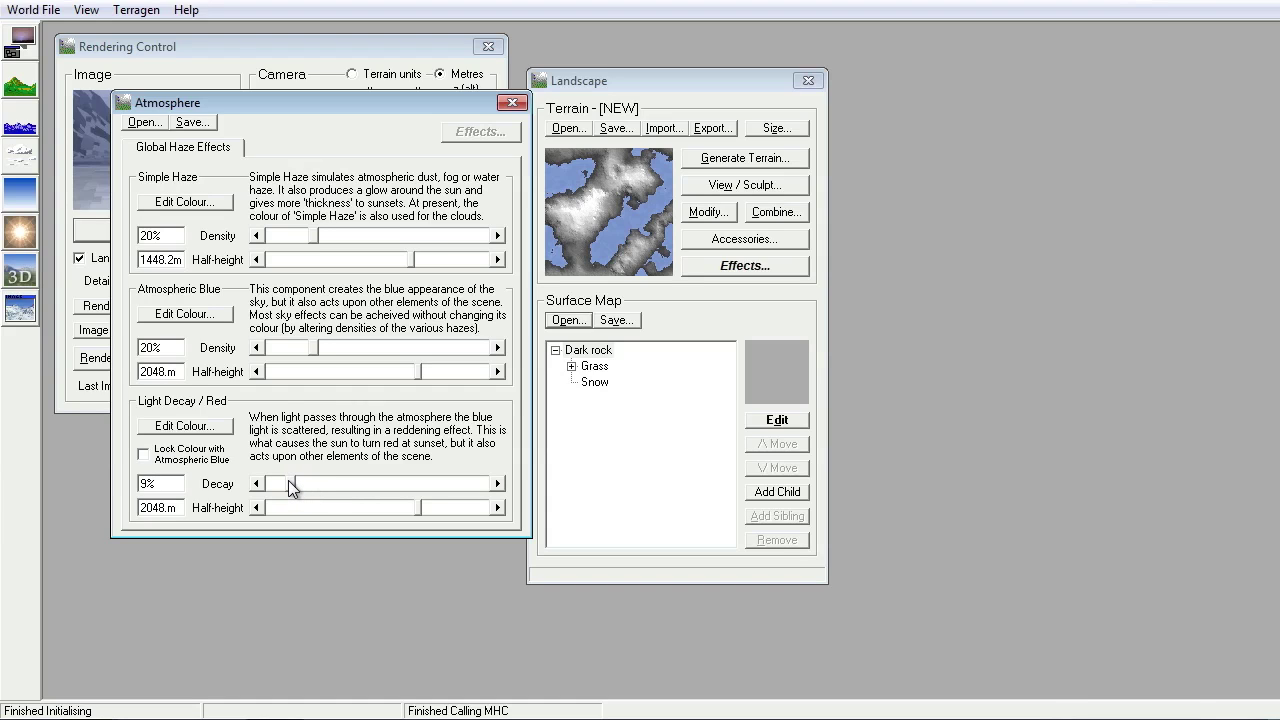
pyautogui.moveTo(288, 480); pyautogui.dragTo(342, 484)
pyautogui.click(213, 428)
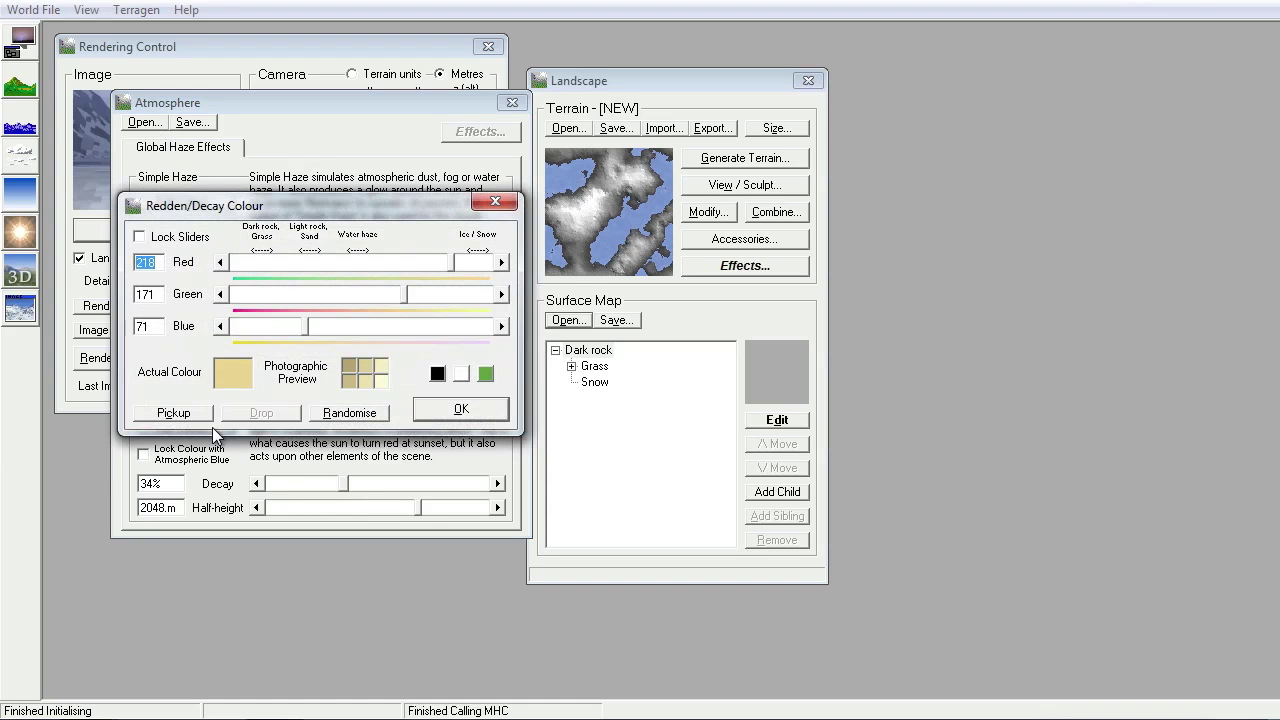
pyautogui.click(450, 410)
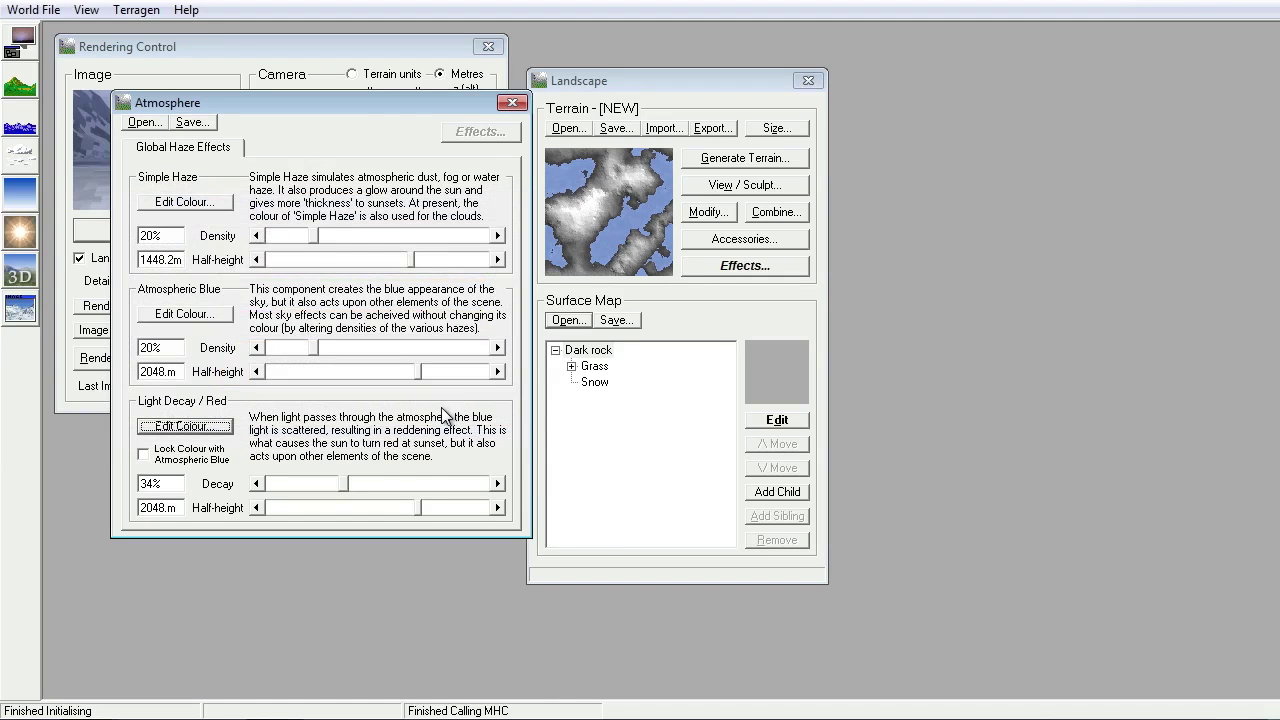
pyautogui.click(512, 104)
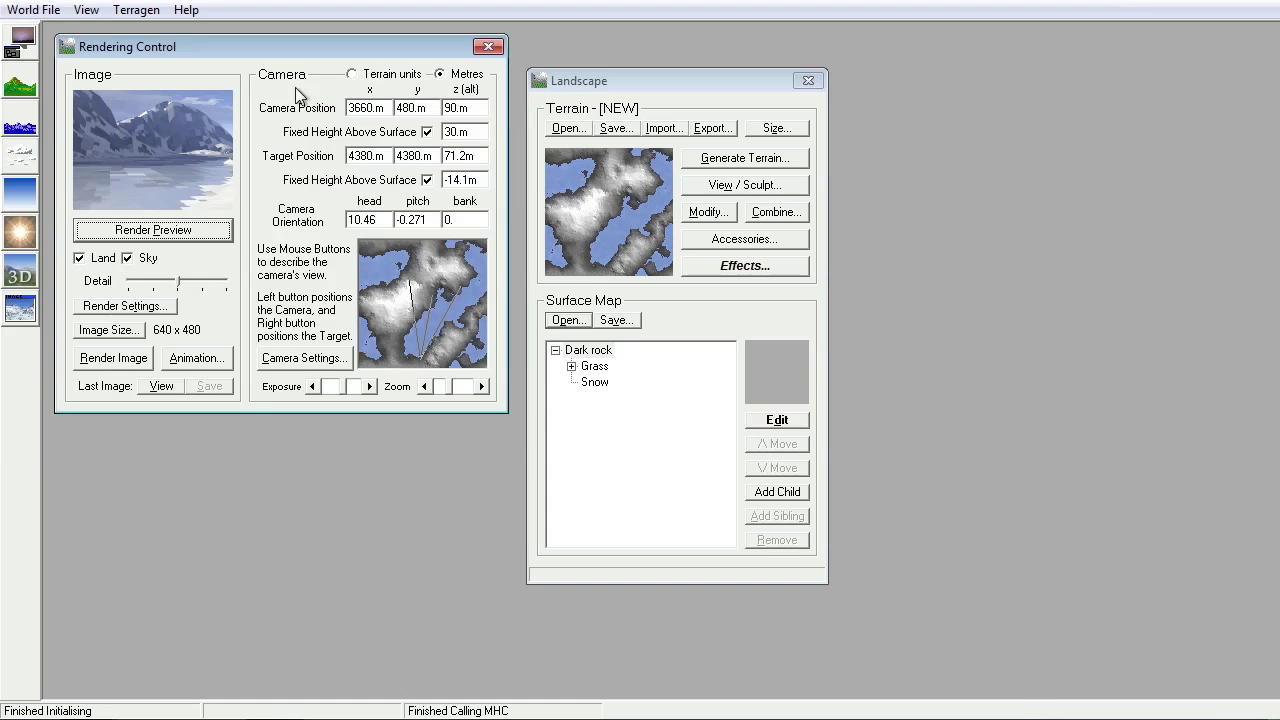
# - Set the sun heading to about 103 and its altitude to about 12, and render a preview with the new lighting
pyautogui.click(18, 236)
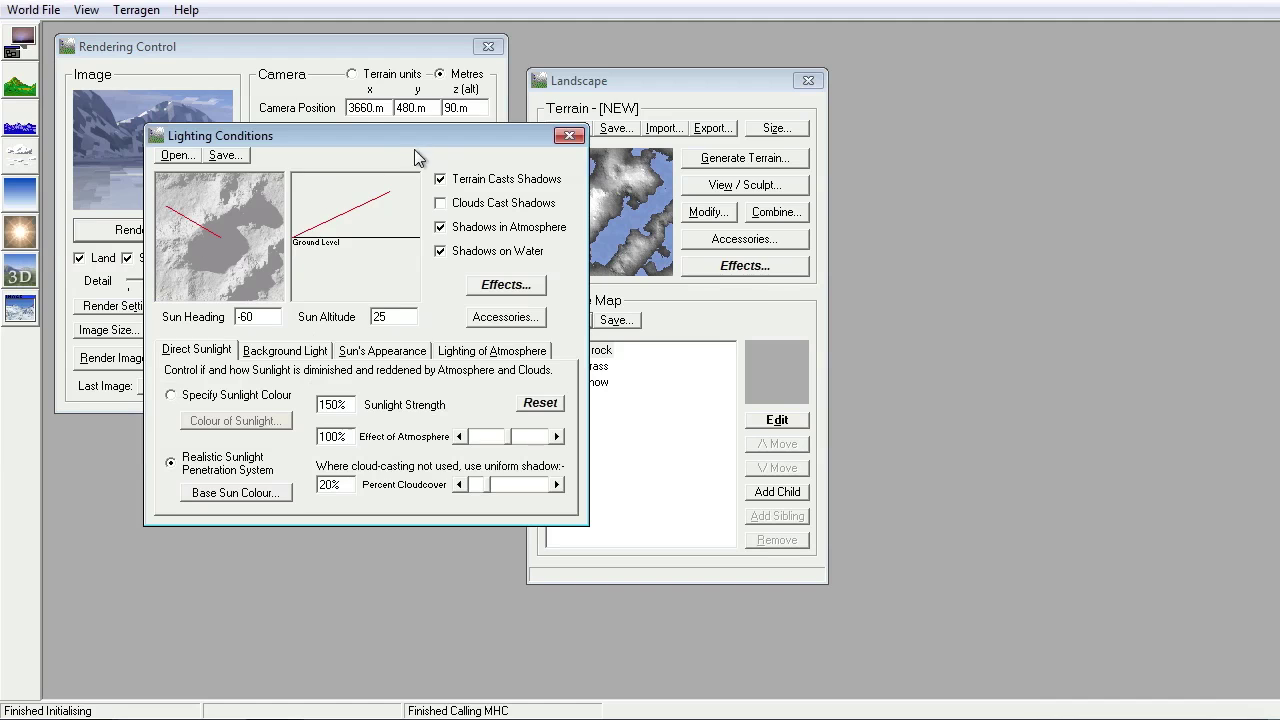
pyautogui.moveTo(404, 133); pyautogui.dragTo(792, 120)
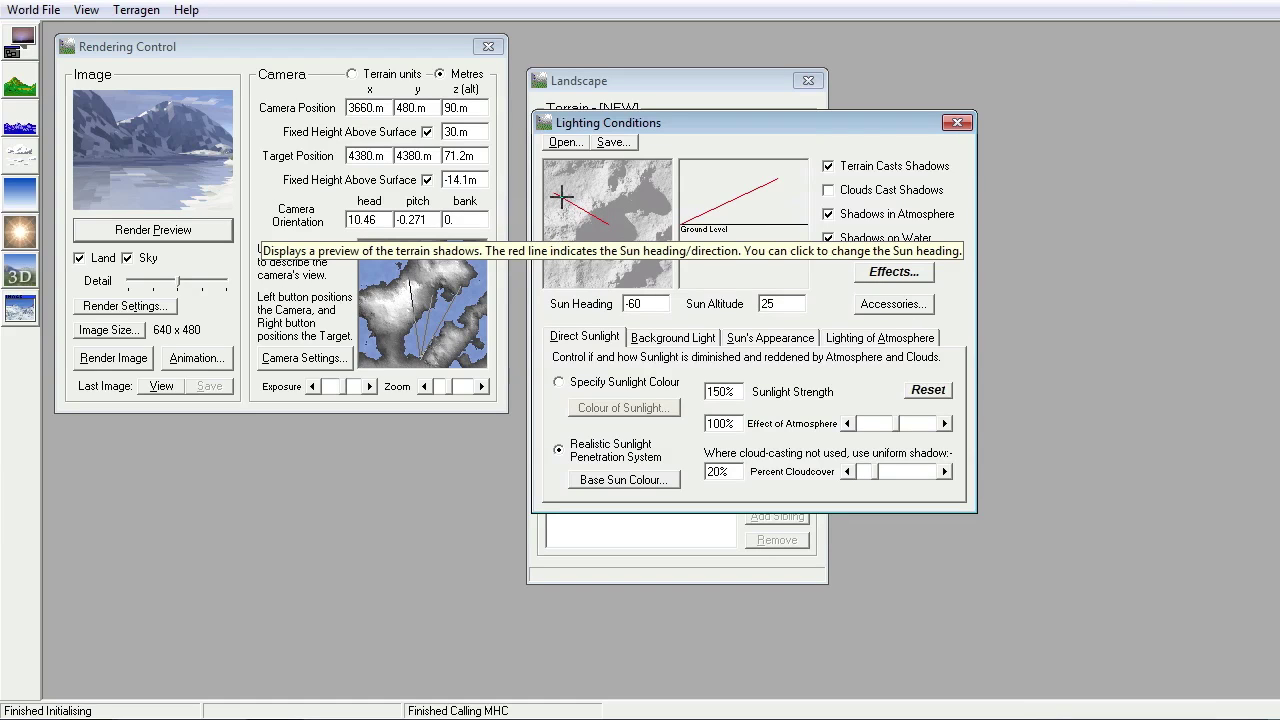
pyautogui.moveTo(557, 193); pyautogui.dragTo(680, 237)
pyautogui.moveTo(777, 183); pyautogui.dragTo(784, 202)
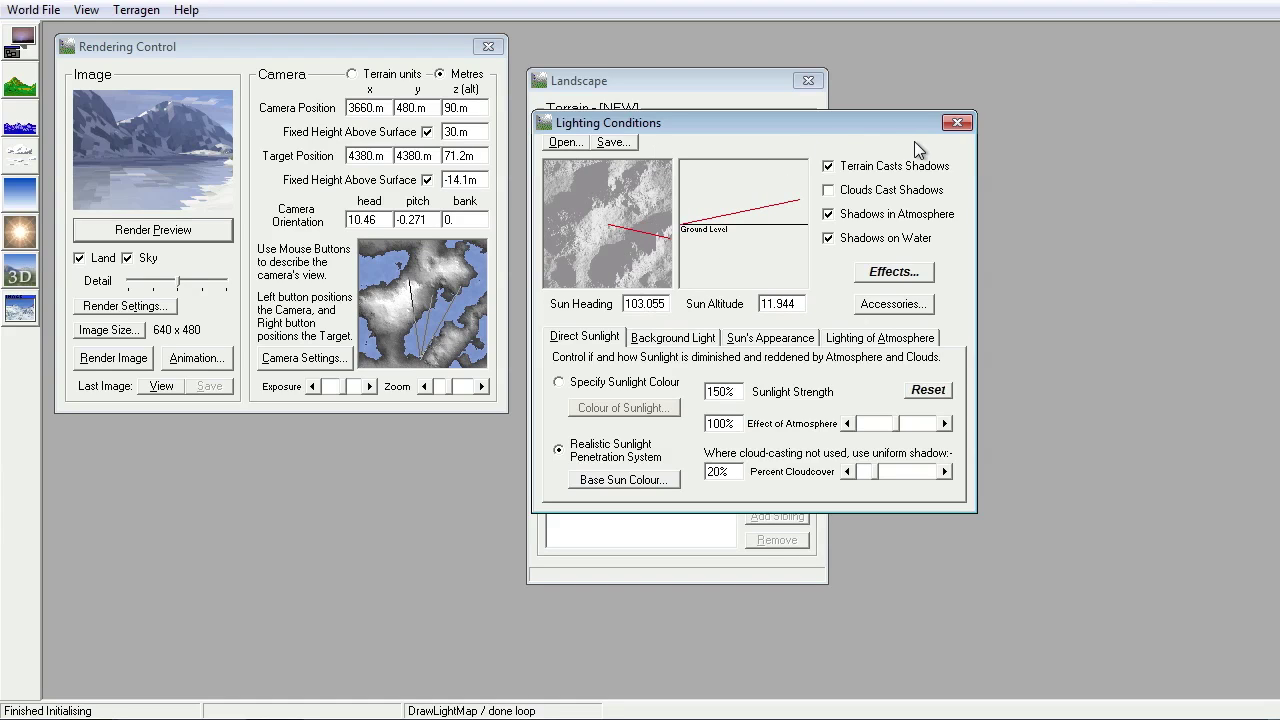
pyautogui.click(152, 230)
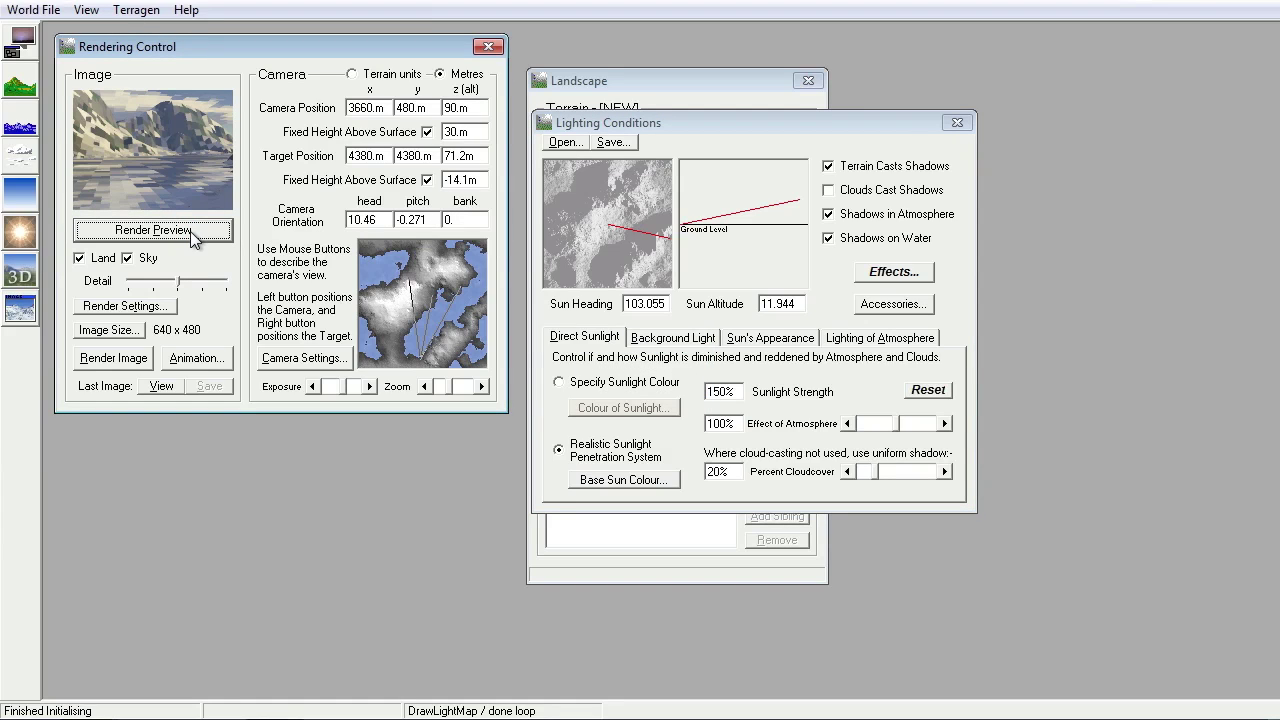
pyautogui.click(797, 124)
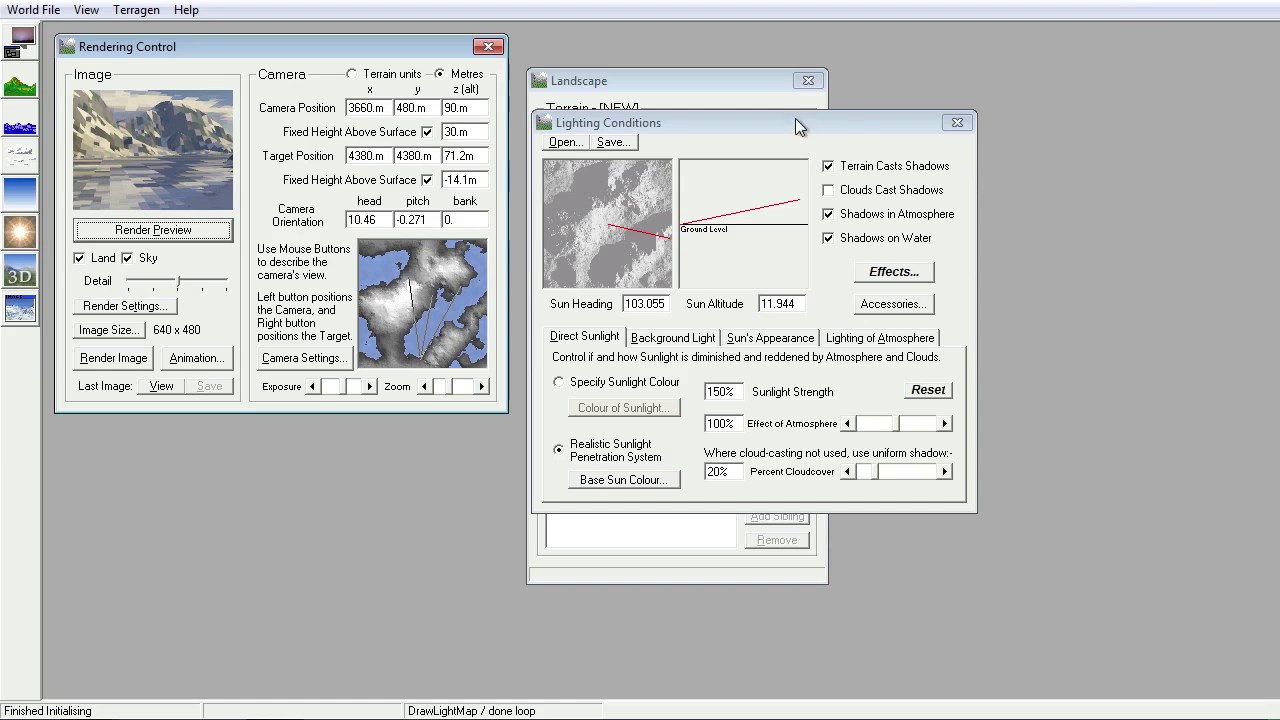
pyautogui.click(955, 123)
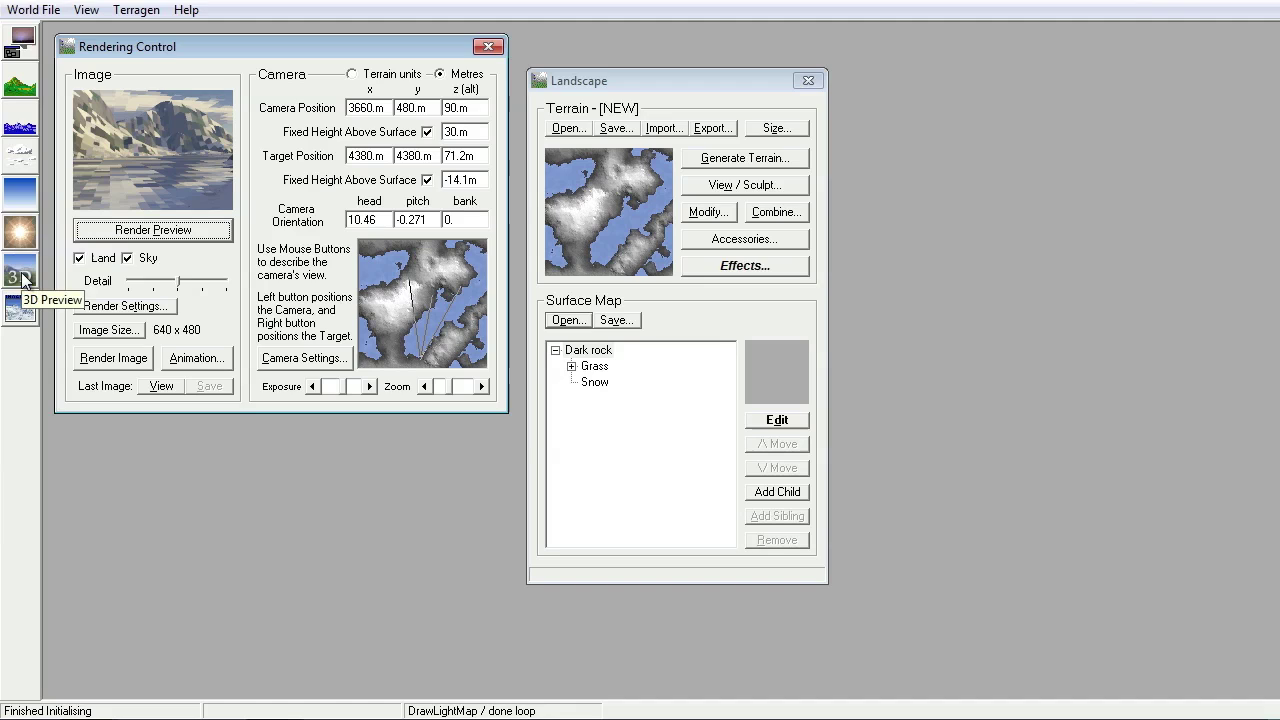
# - Raise the render detail one notch, render a preview, and set the detail to maximum
pyautogui.click(205, 289)
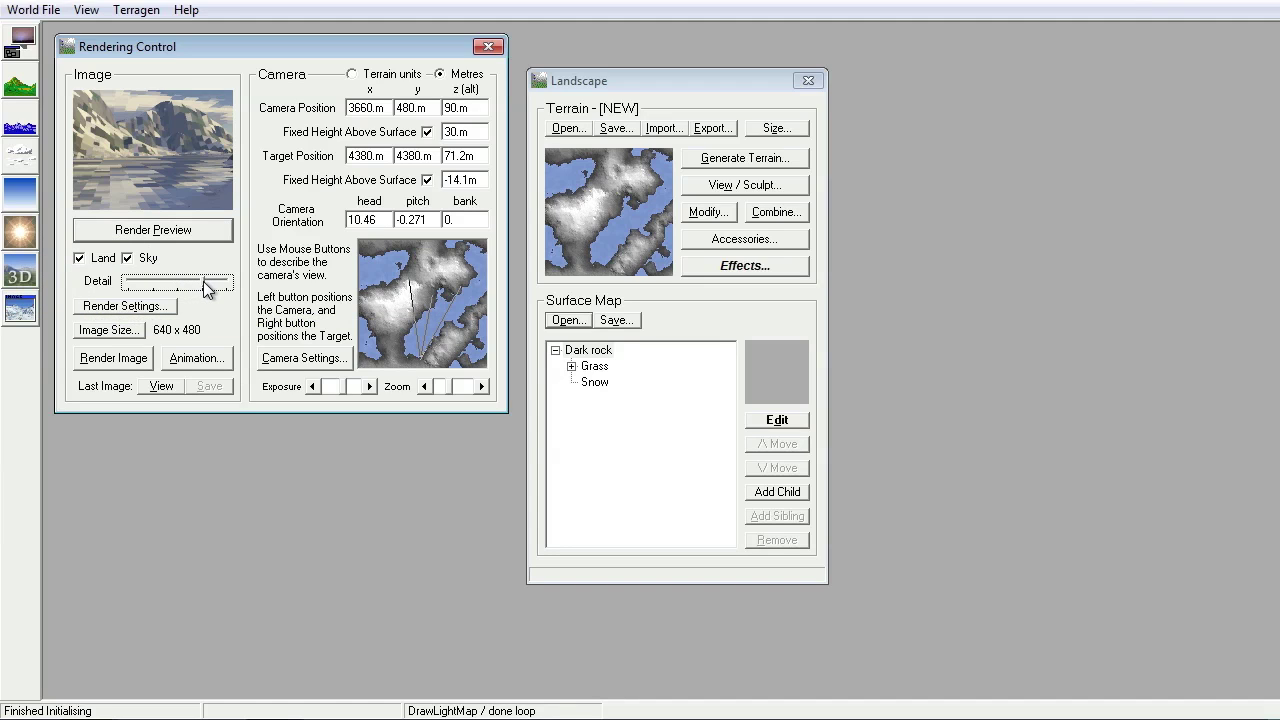
pyautogui.click(163, 229)
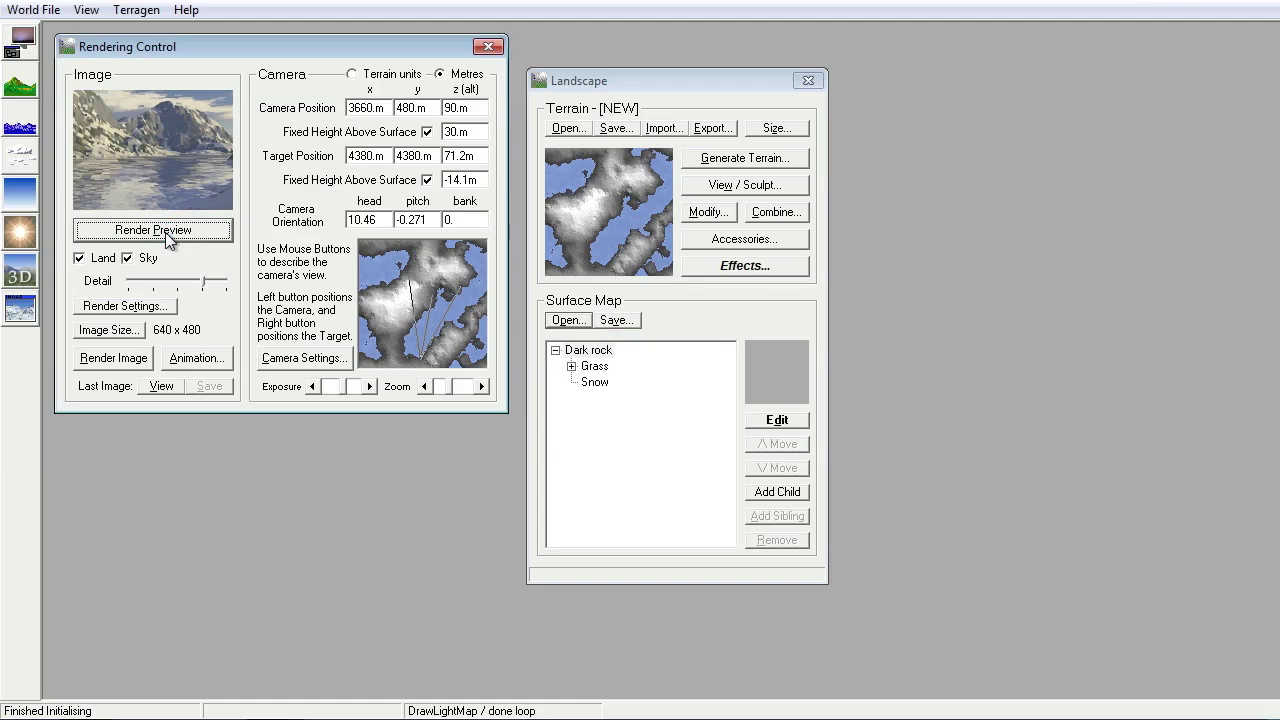
pyautogui.click(214, 286)
pyautogui.moveTo(214, 286); pyautogui.dragTo(231, 288)
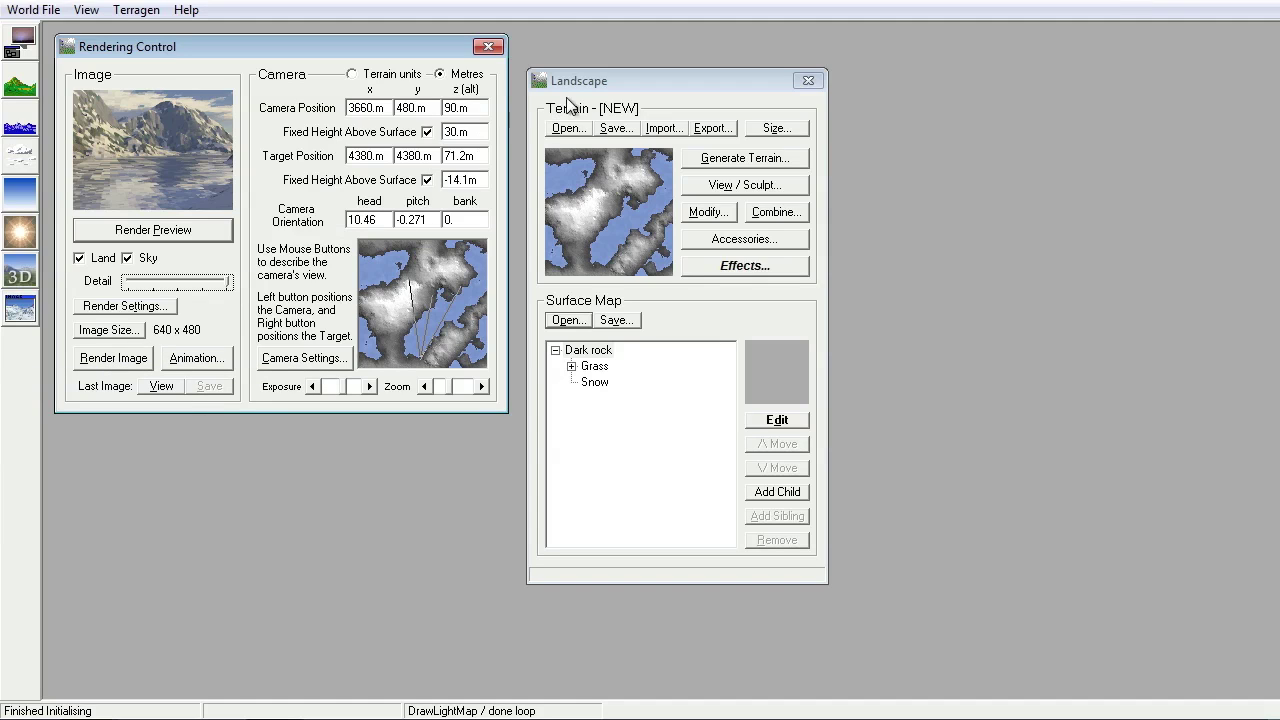
# - Close the landscape settings and render the full image at 640 x 480
pyautogui.click(800, 84)
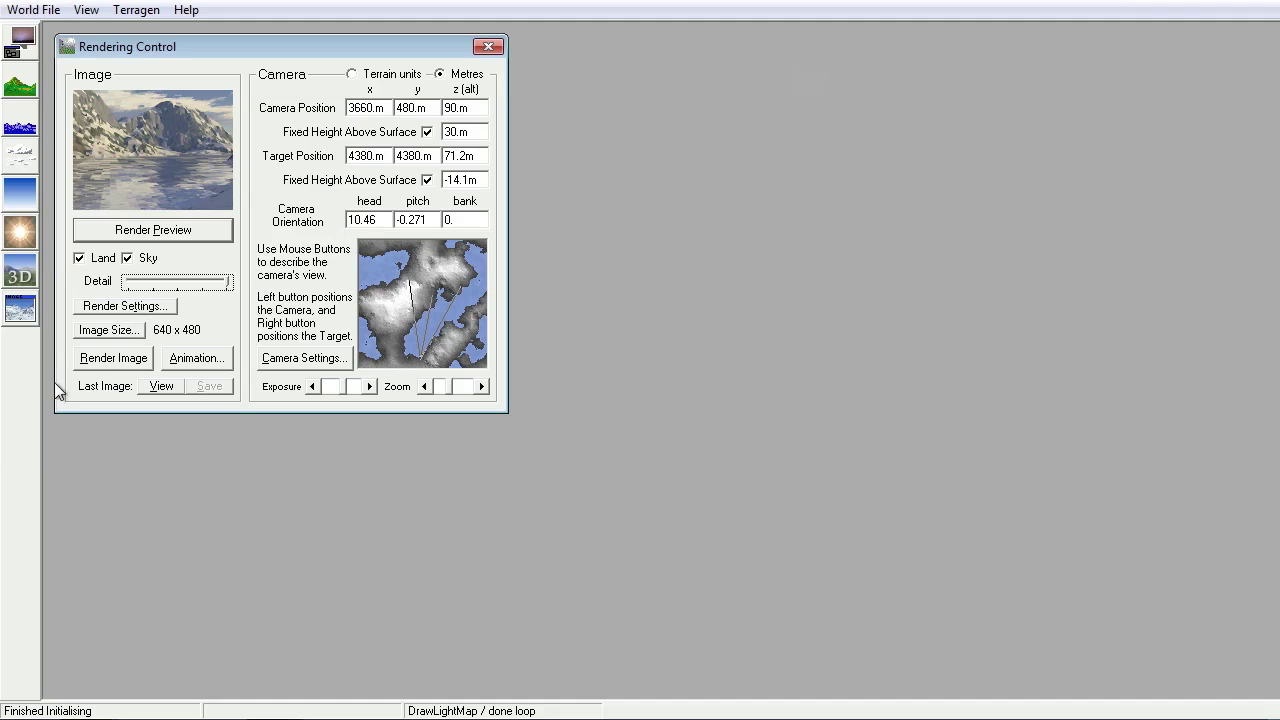
pyautogui.click(110, 357)
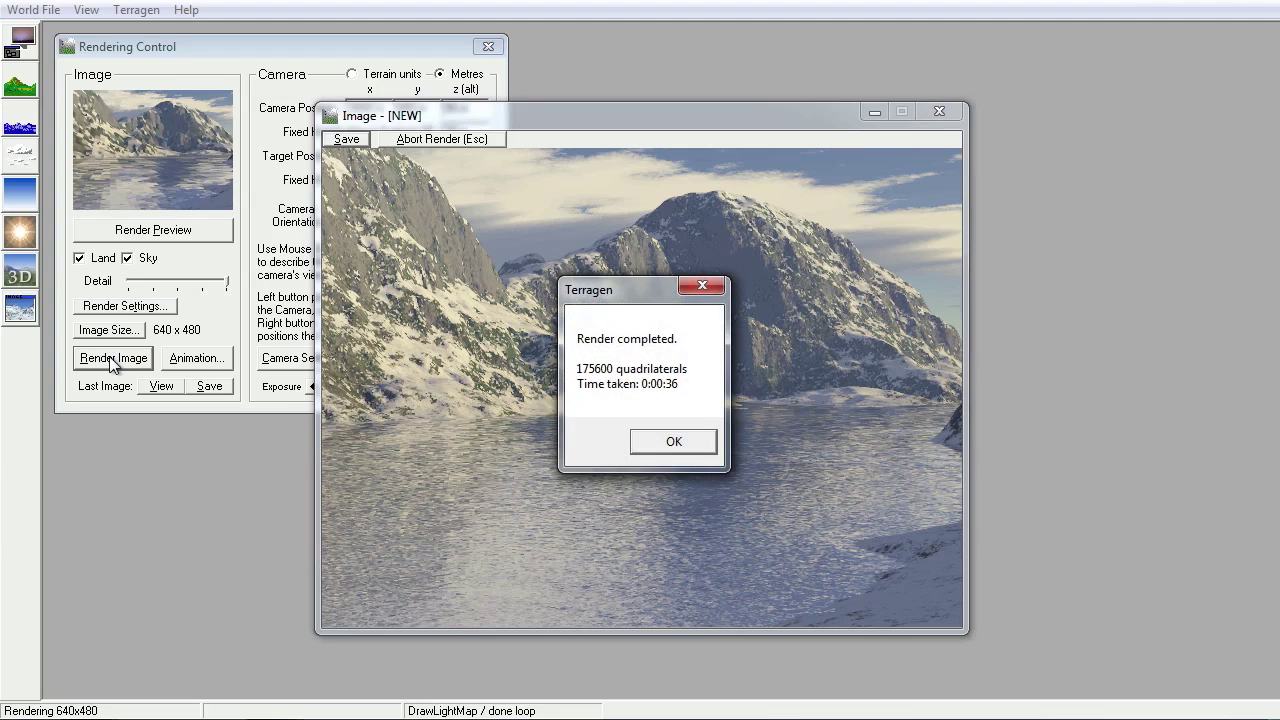
pyautogui.click(678, 442)
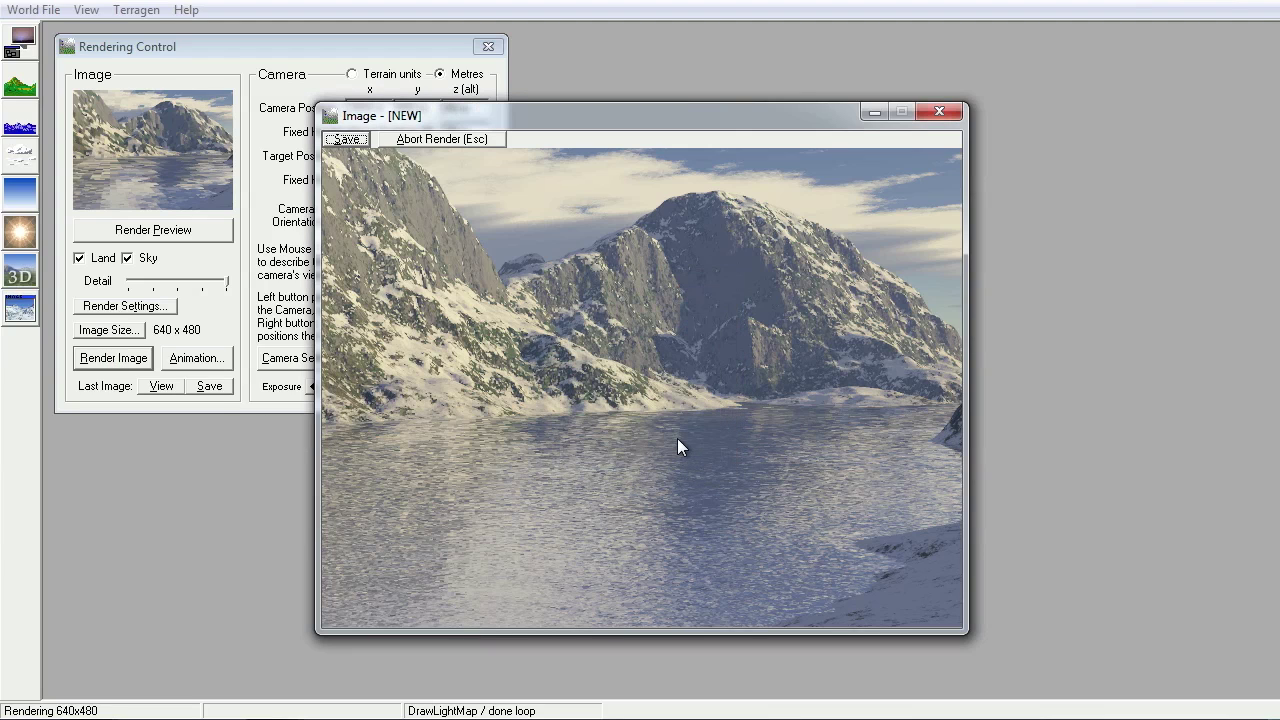